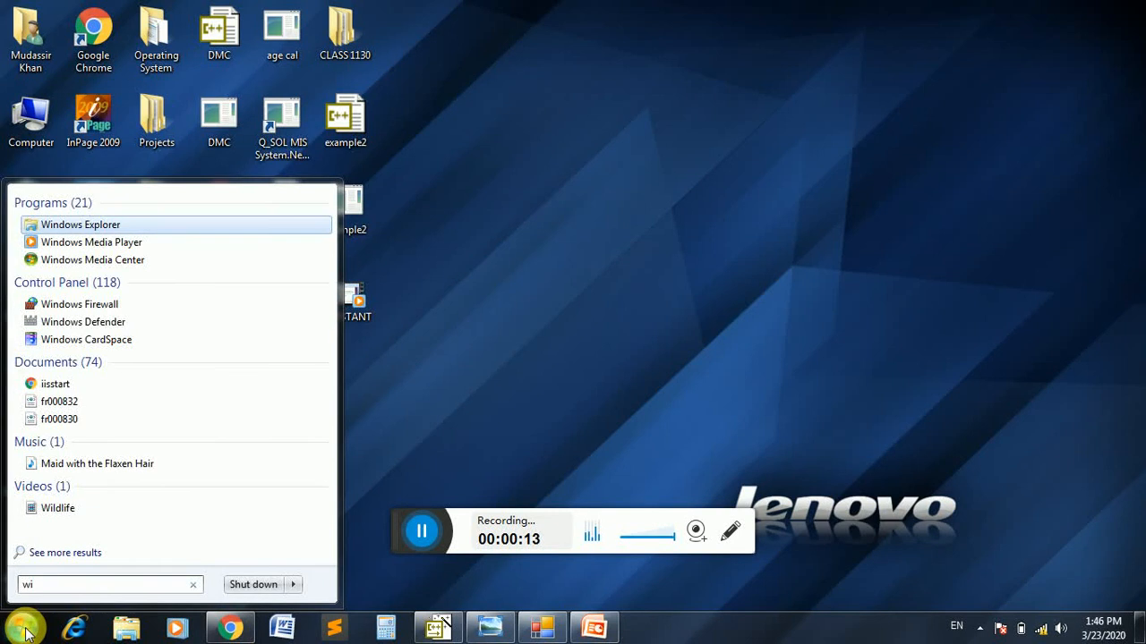
key("BackSpace")
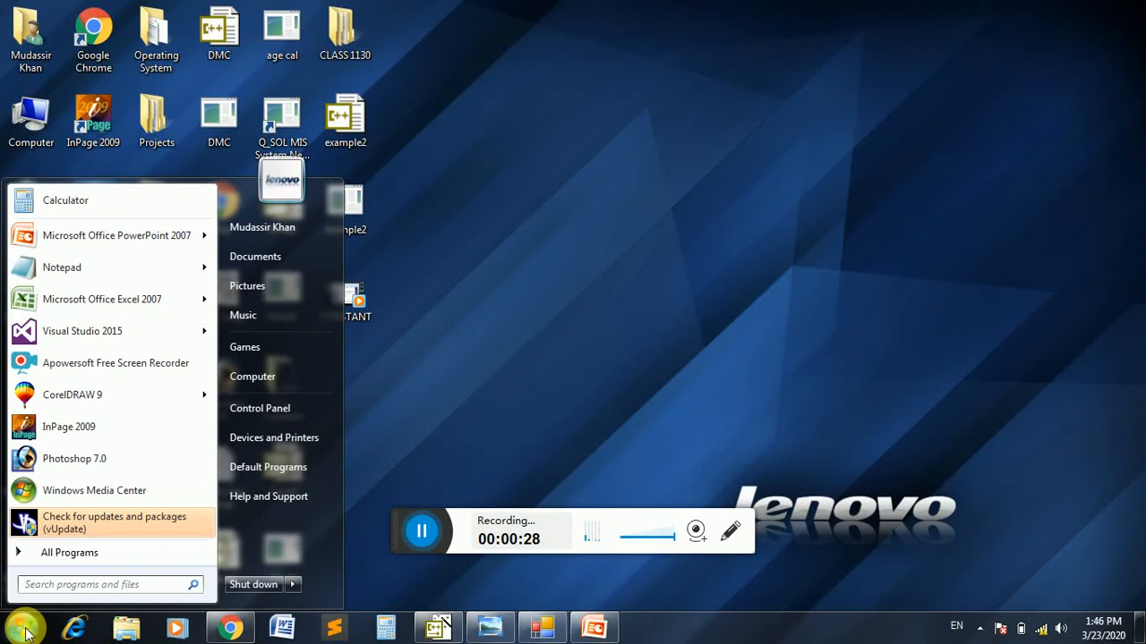
left_click(401, 387)
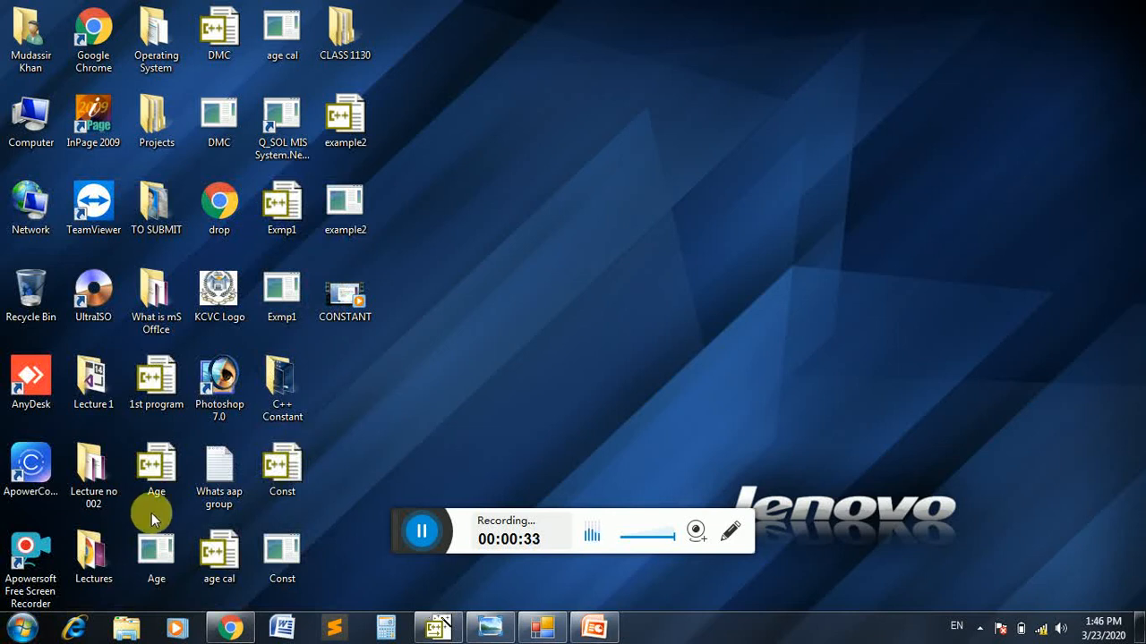
Launch Microsoft Word by searching for winword, and close its window again
left_click(22, 628)
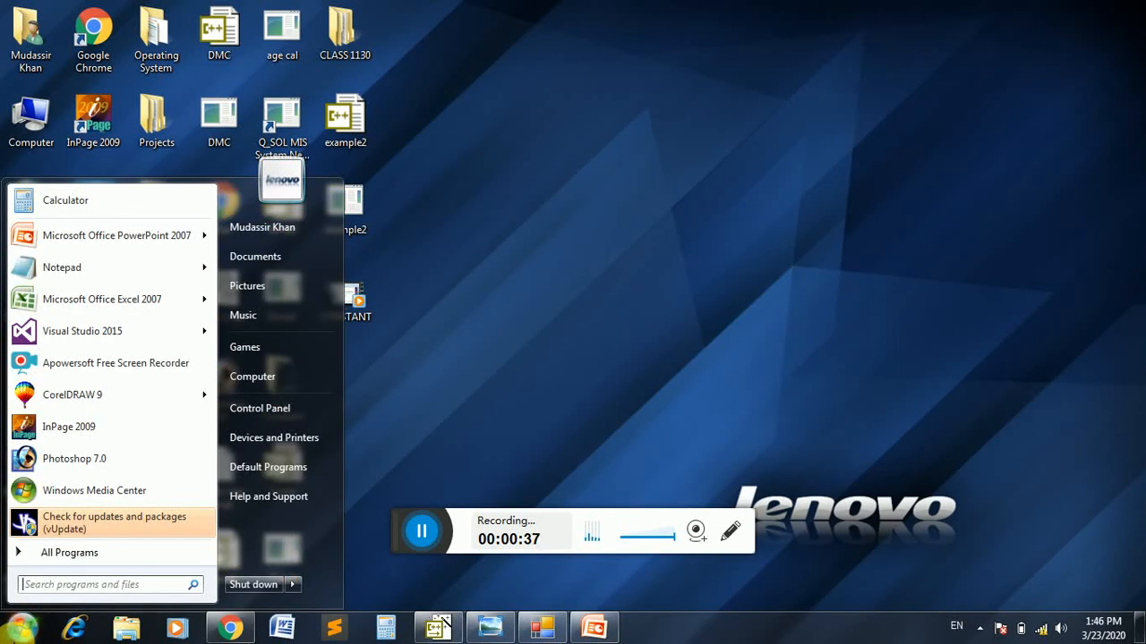
type("winw")
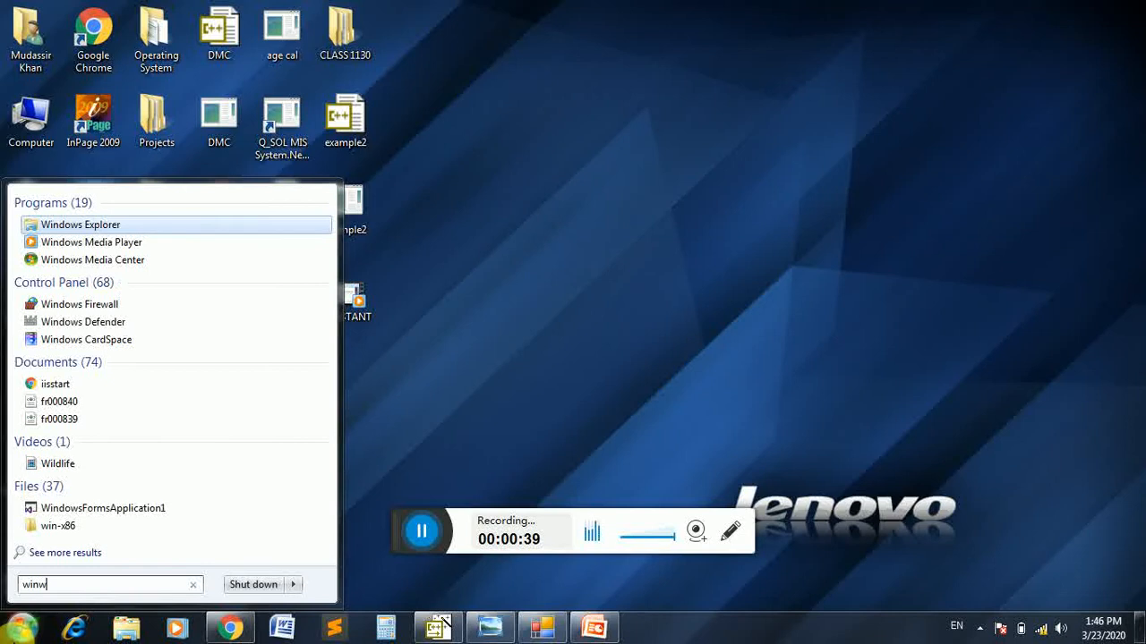
type("ord")
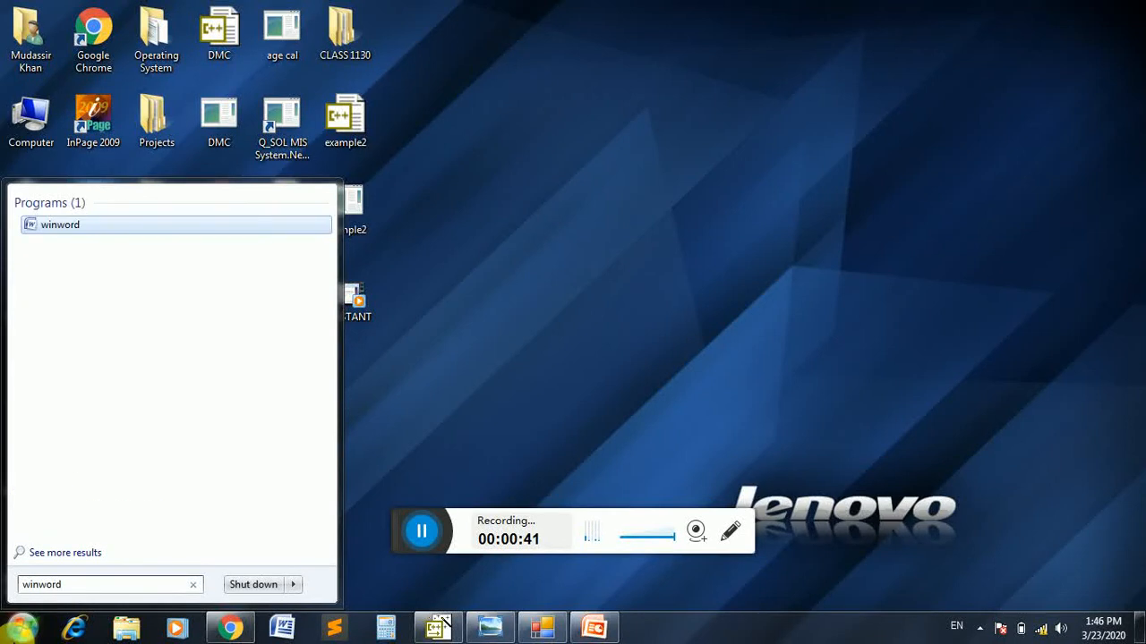
key("Return")
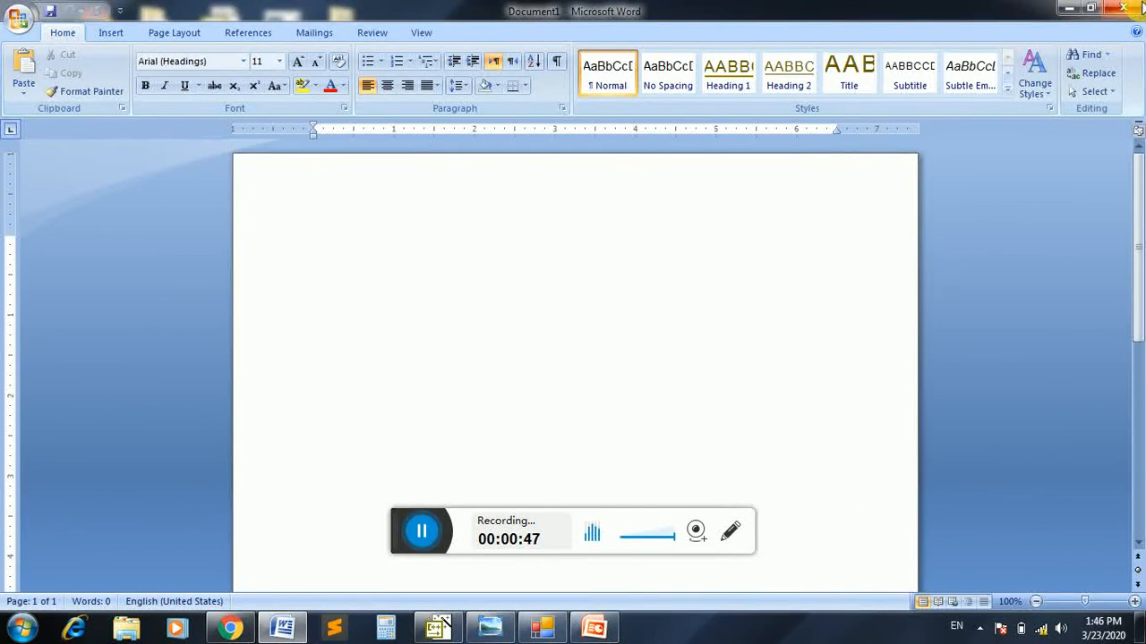
left_click(1132, 9)
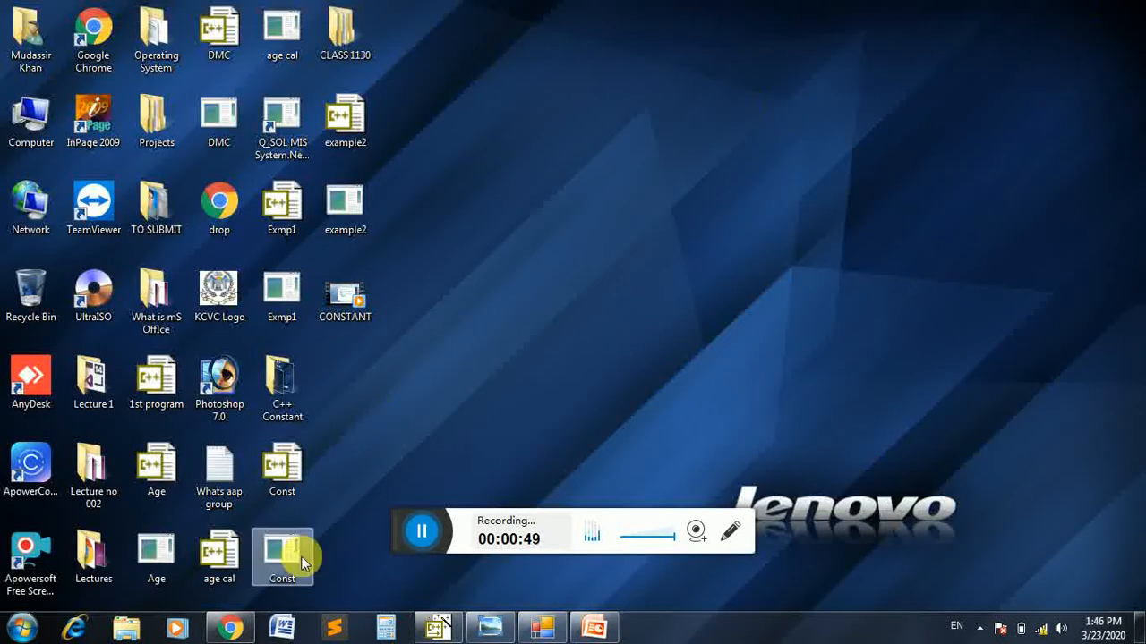
Unpin Microsoft Word from the taskbar
right_click(287, 630)
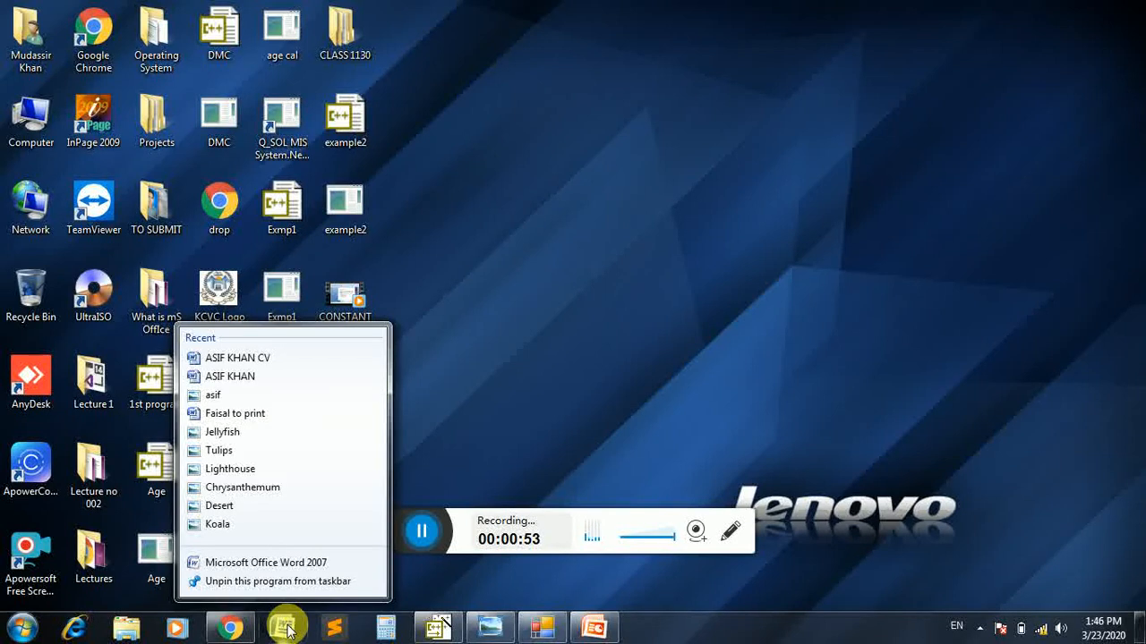
right_click(288, 631)
right_click(286, 630)
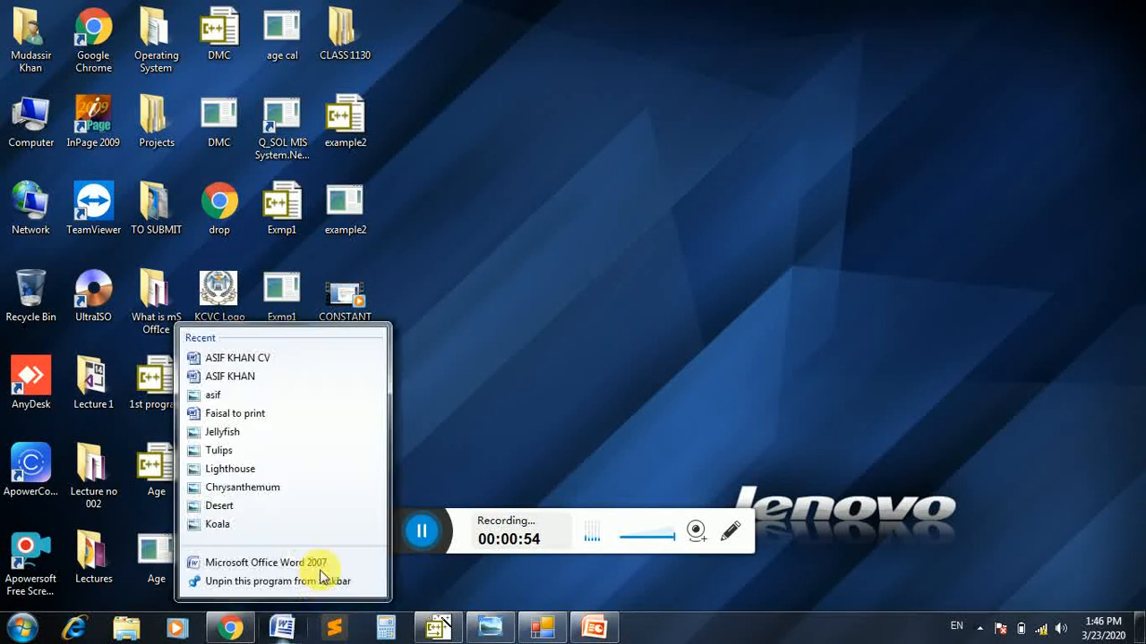
right_click(287, 618)
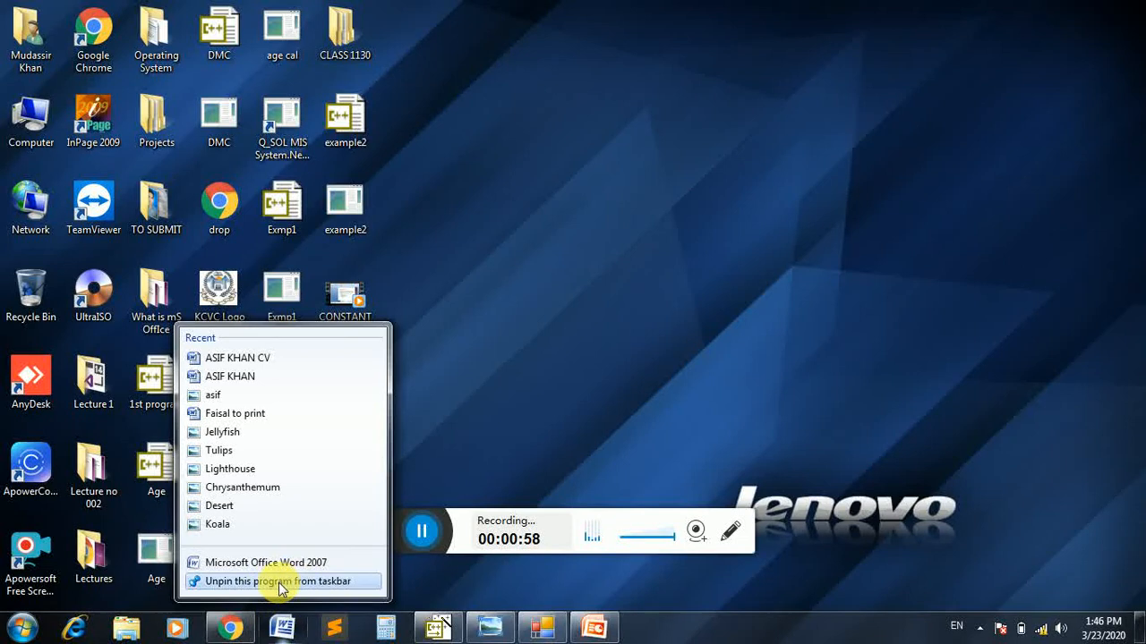
left_click(281, 582)
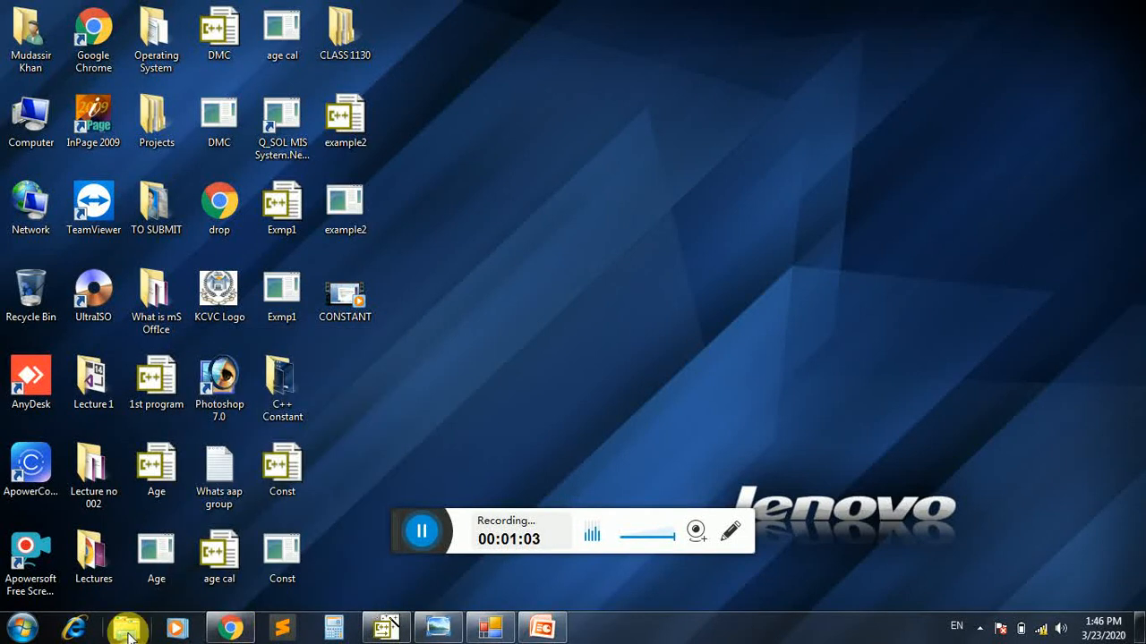
Search the installed programs for winword and pin it to the taskbar
left_click(31, 631)
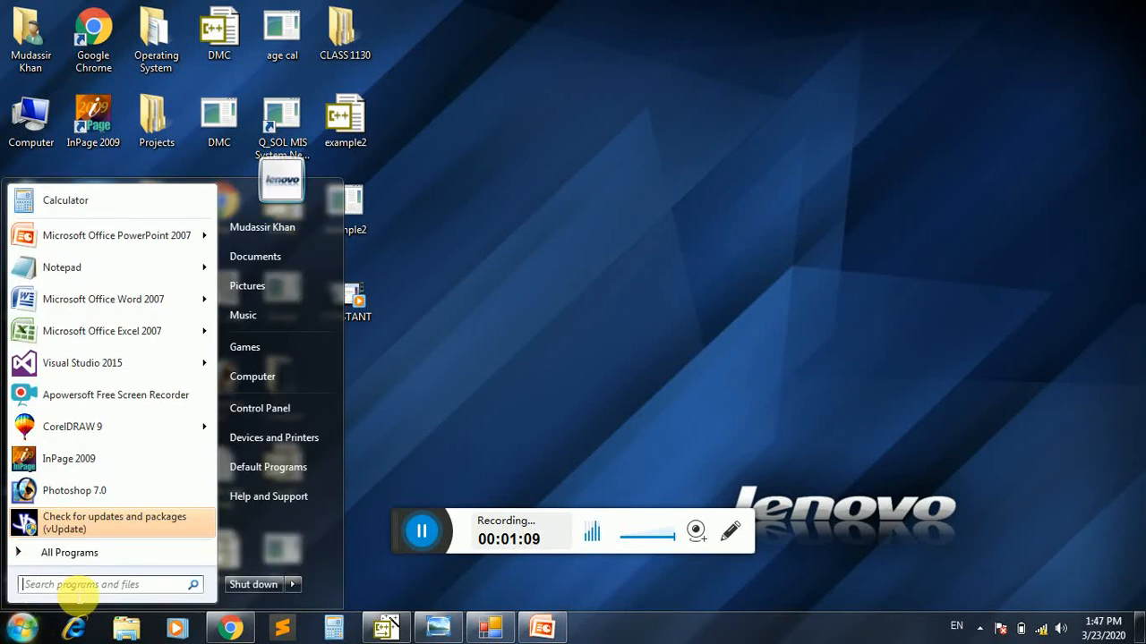
type("winword")
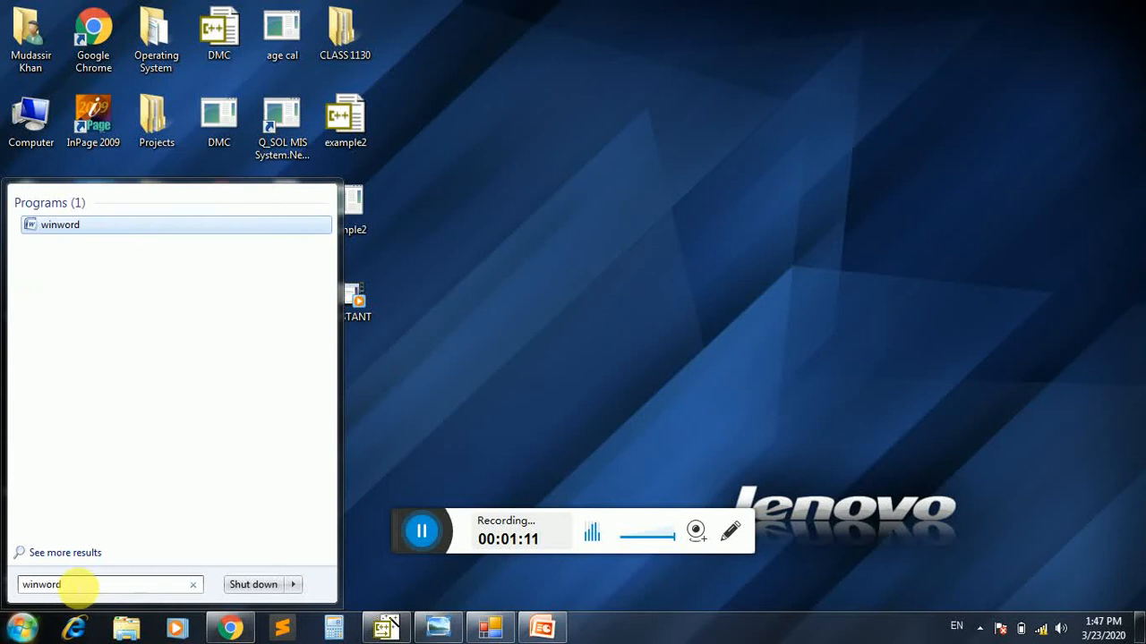
right_click(72, 228)
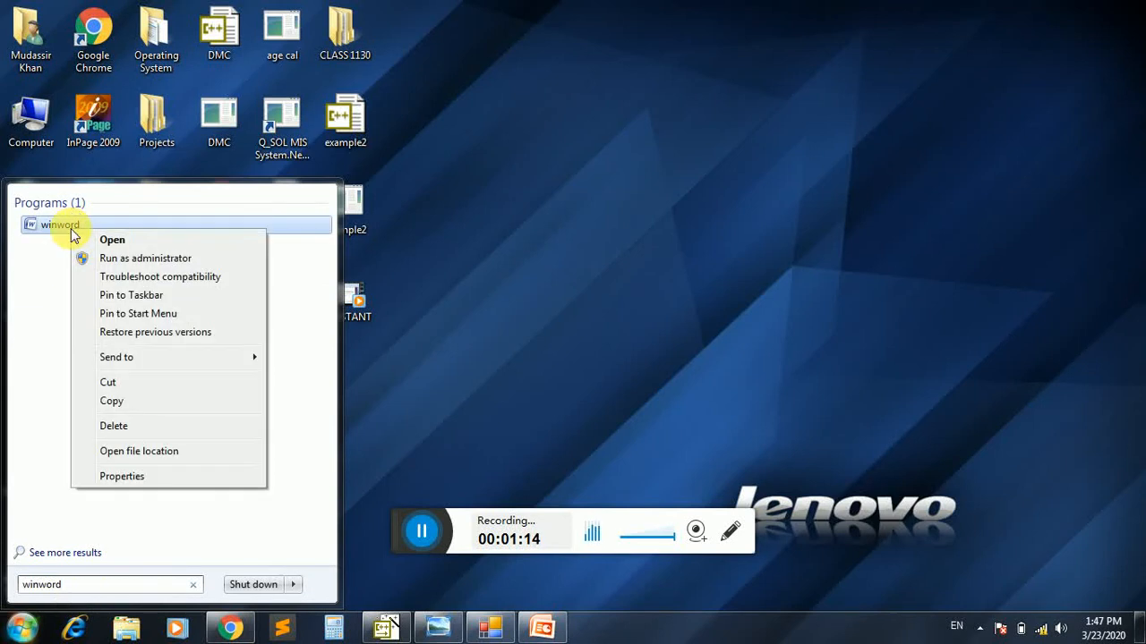
left_click(141, 296)
left_click(383, 274)
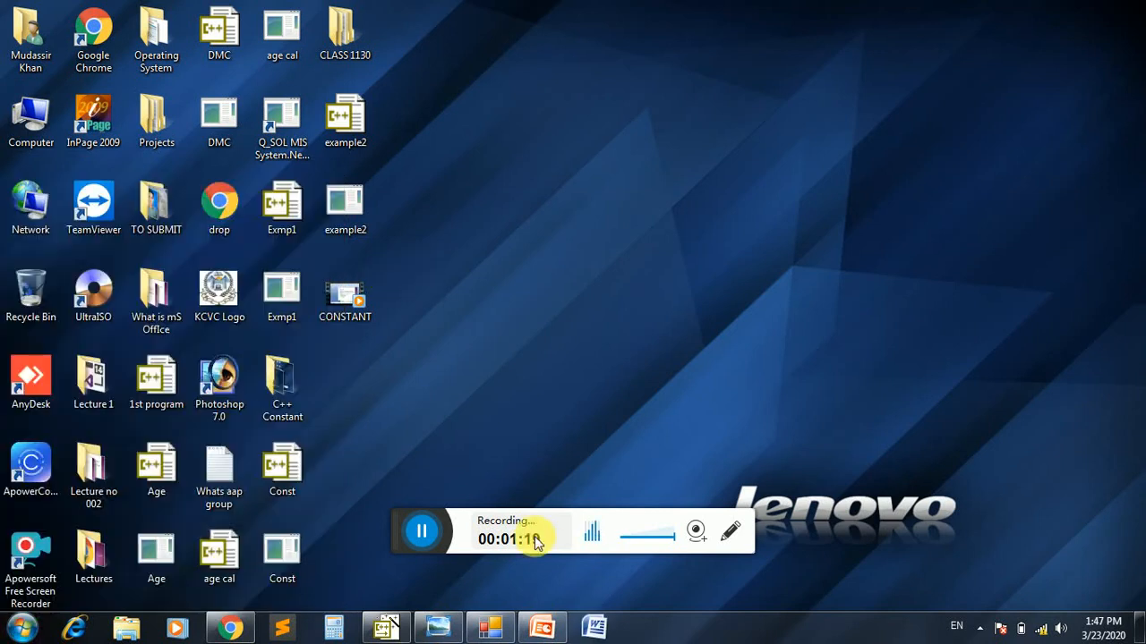
Open Word from its pinned shortcut and zoom the blank document to page width
left_click(594, 629)
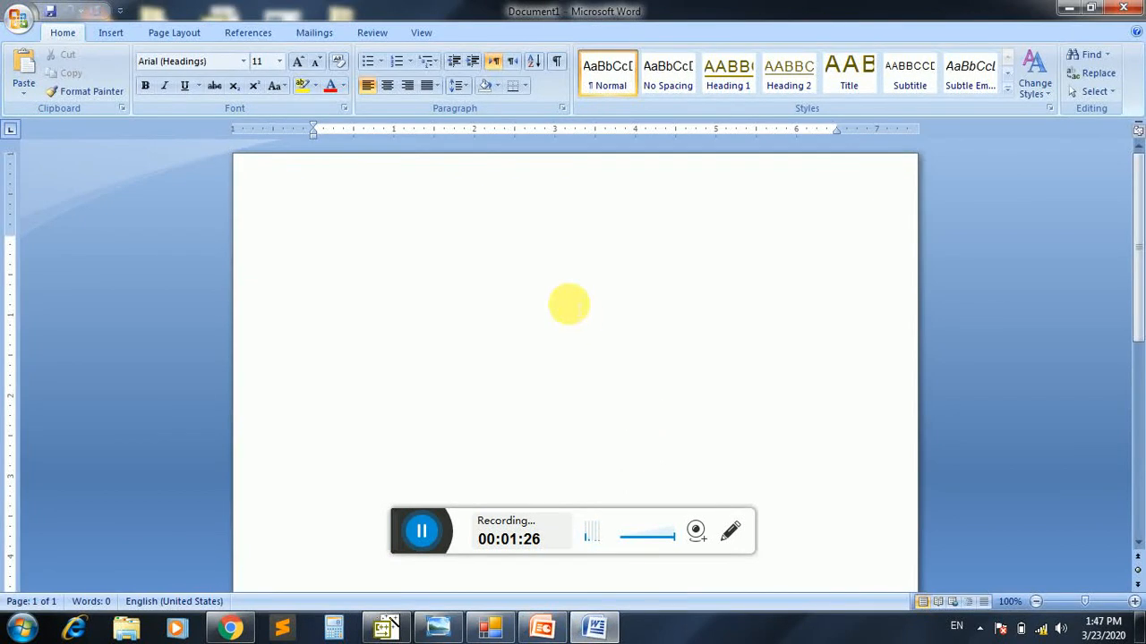
left_click(424, 36)
left_click(490, 97)
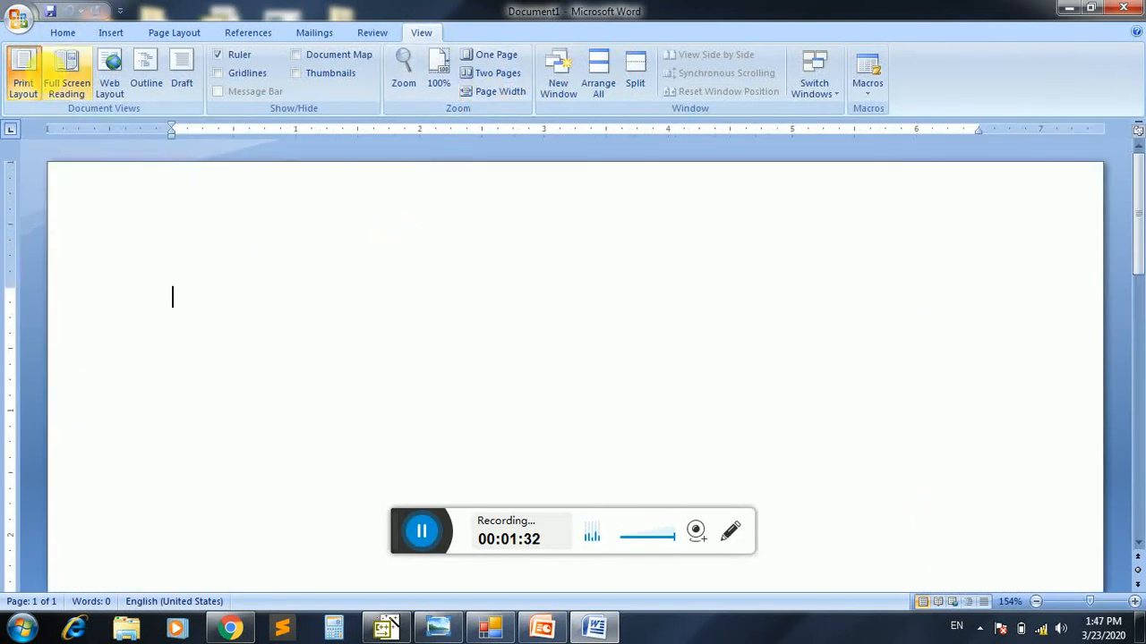
left_click(59, 34)
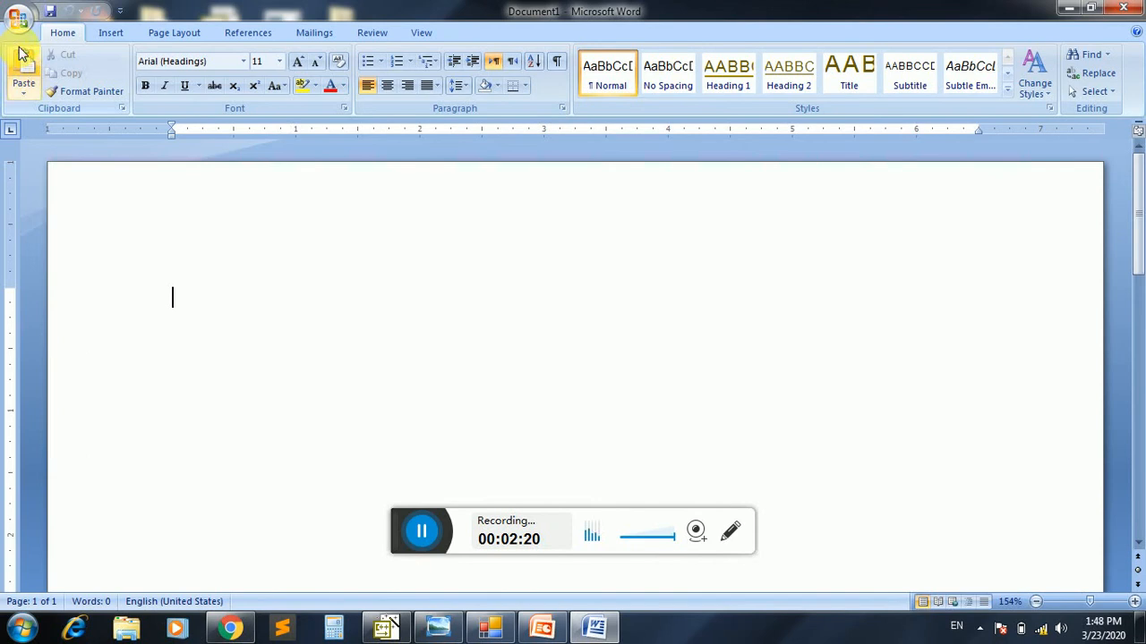
left_click(18, 17)
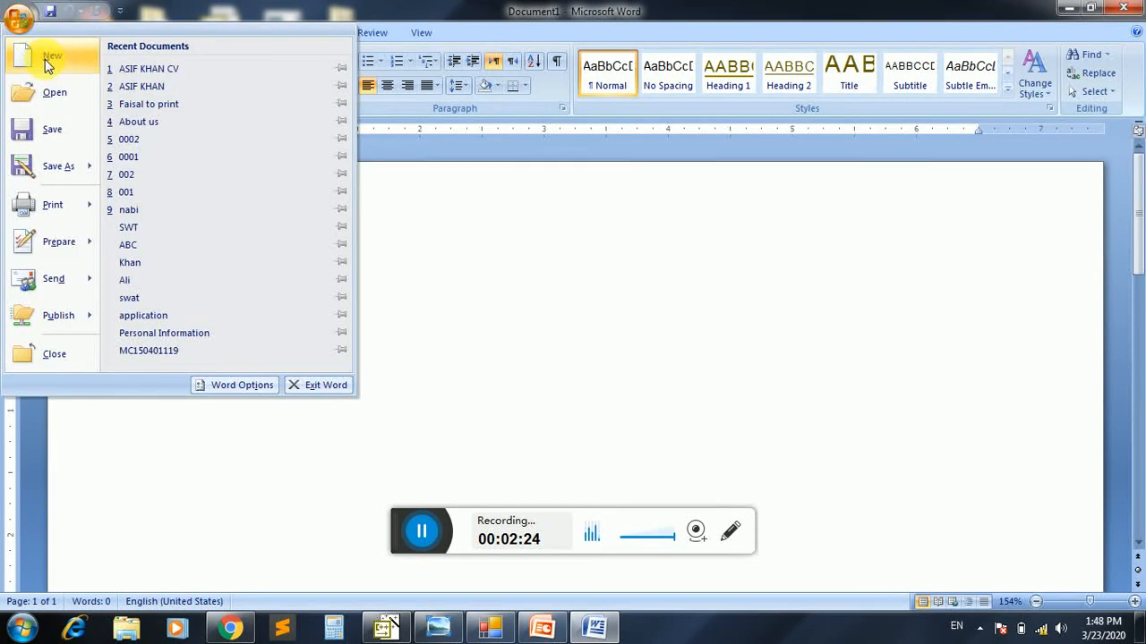
left_click(389, 226)
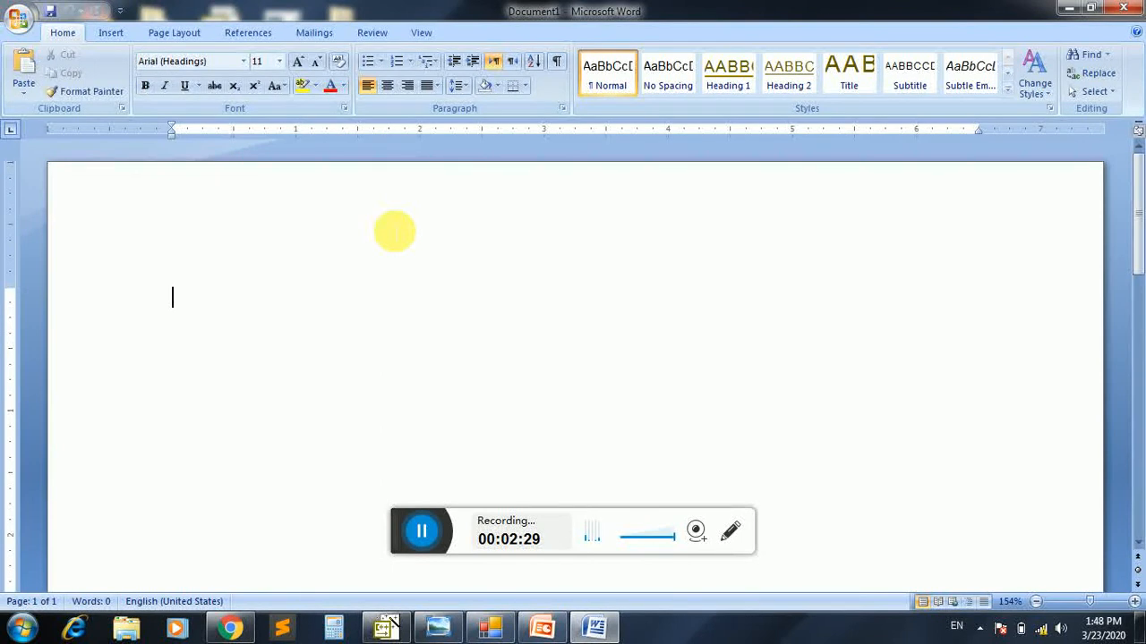
Enter the lines "1) SAVE" and "2) CLOSE" with tabbed words, undoing the automatic list formatting on the first line
type("1)")
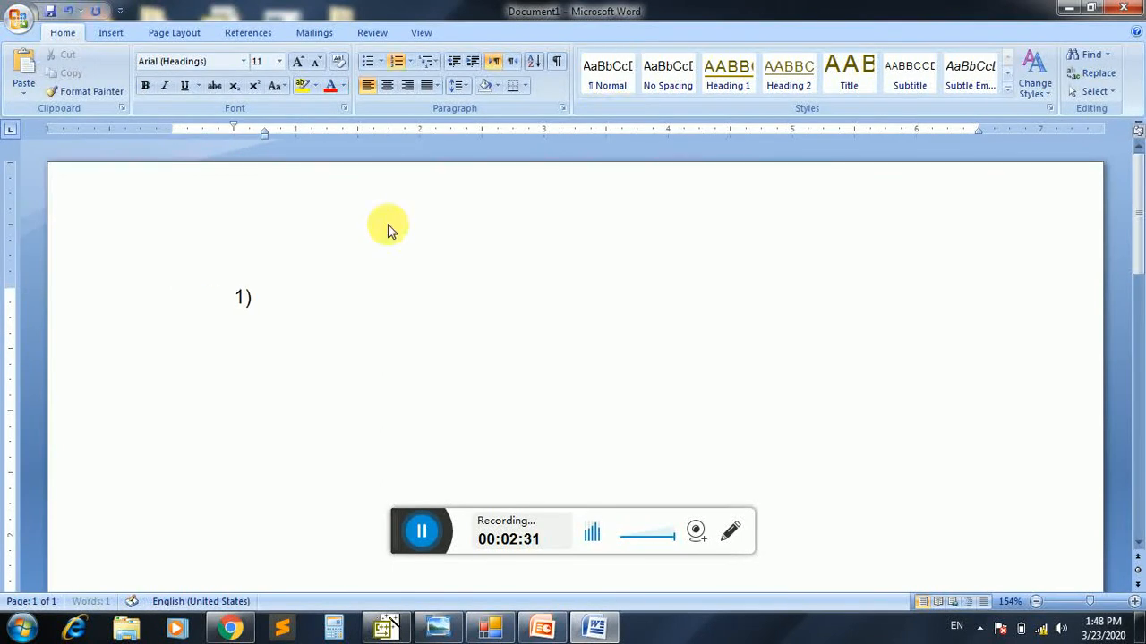
key("ctrl+z")
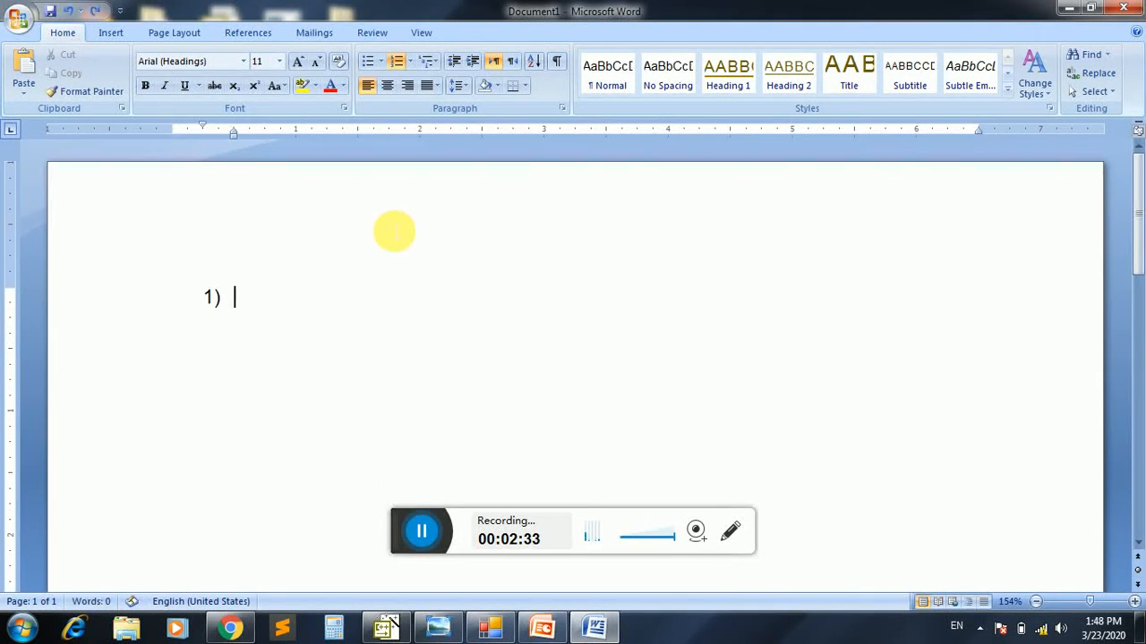
key("ctrl+z")
type("SAVE")
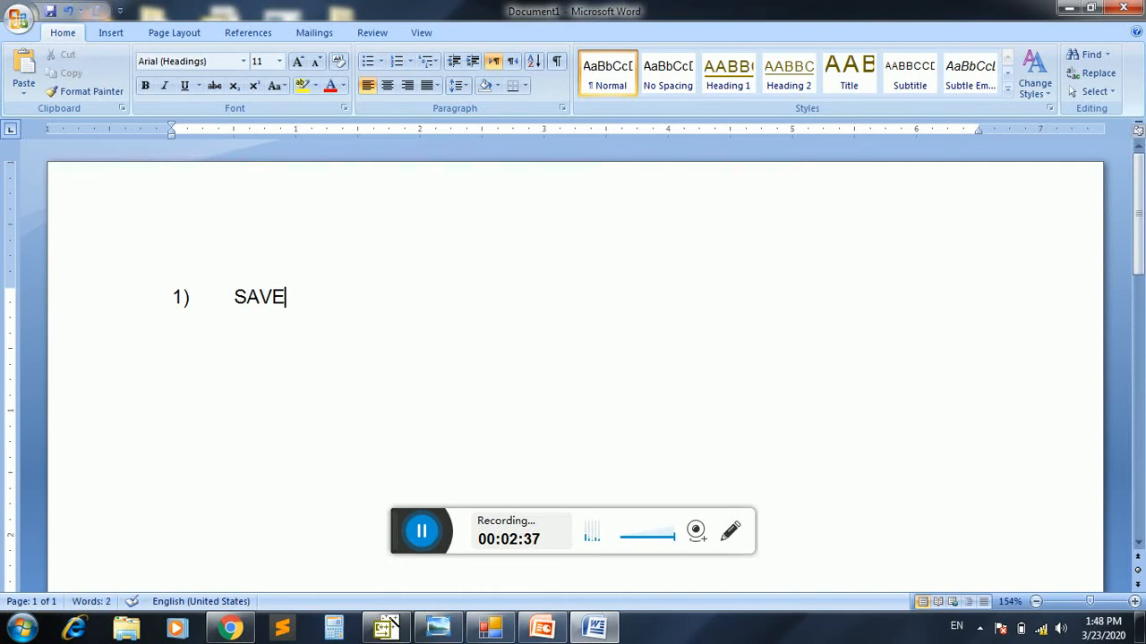
key("Return")
type("2)")
key("Tab")
type("CLOSE")
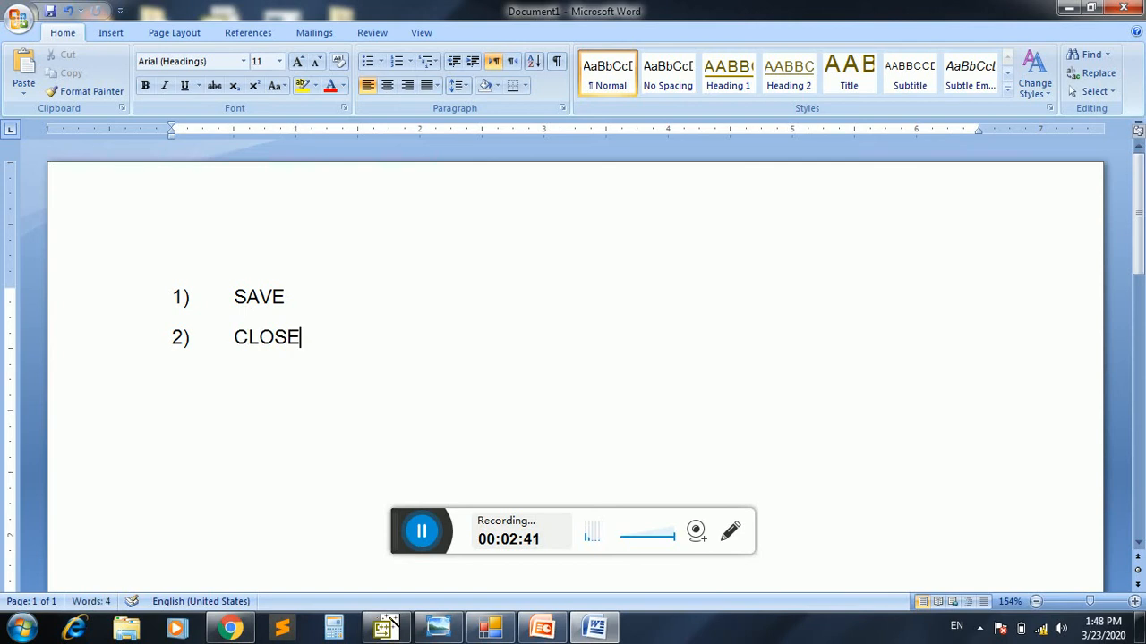
Add the lines "3) NEW" and "4) OPEN" below CLOSE, with a tab after each number
key("Return")
type("3)\tNEW")
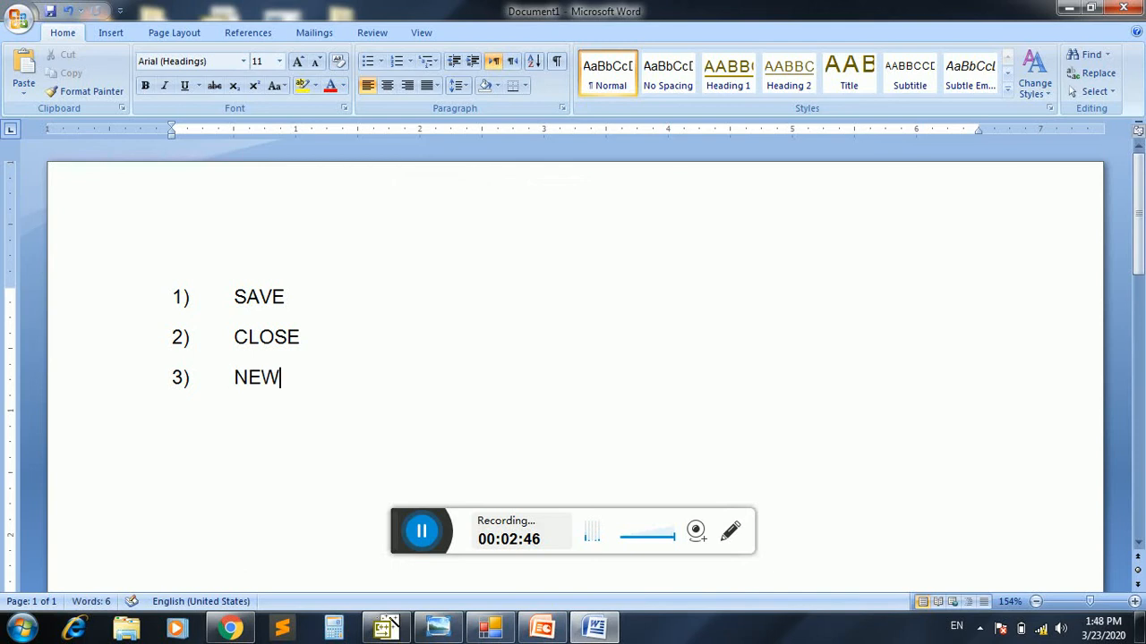
key("Return")
type("4)\tOPE")
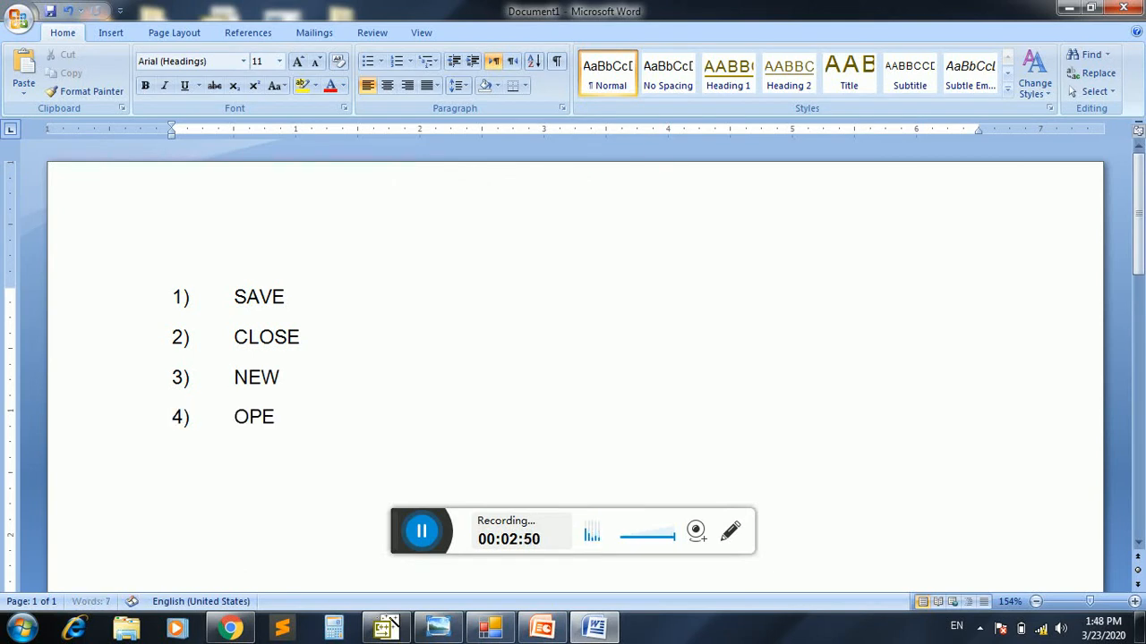
type("N")
left_click_drag(305, 305, 236, 292)
left_click_drag(314, 337, 240, 343)
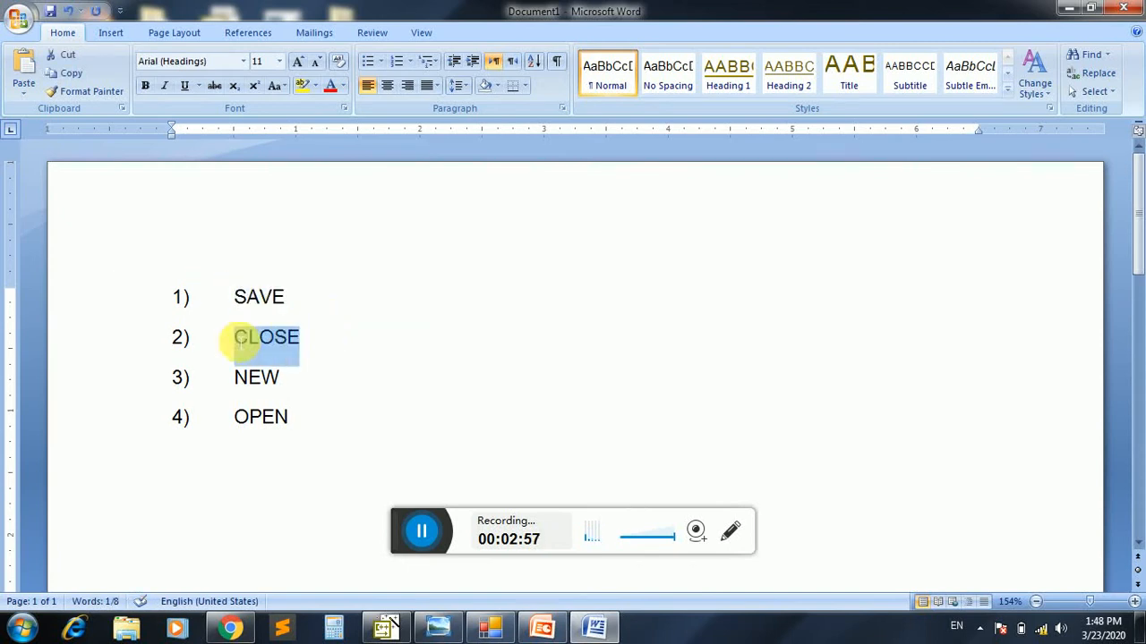
left_click_drag(295, 378, 235, 382)
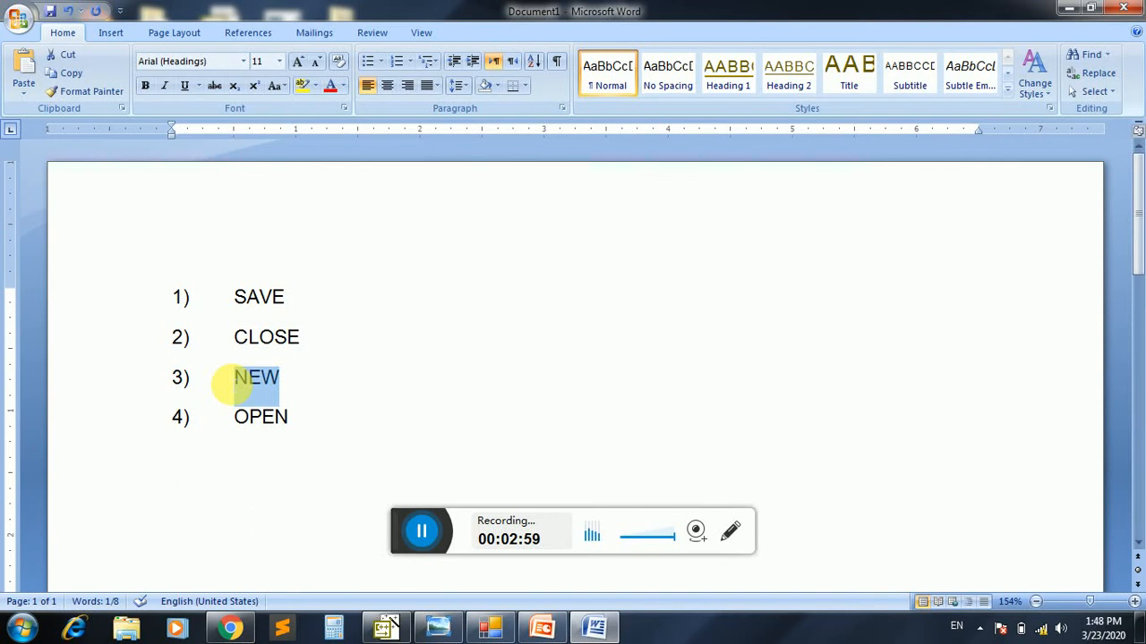
left_click_drag(302, 420, 238, 422)
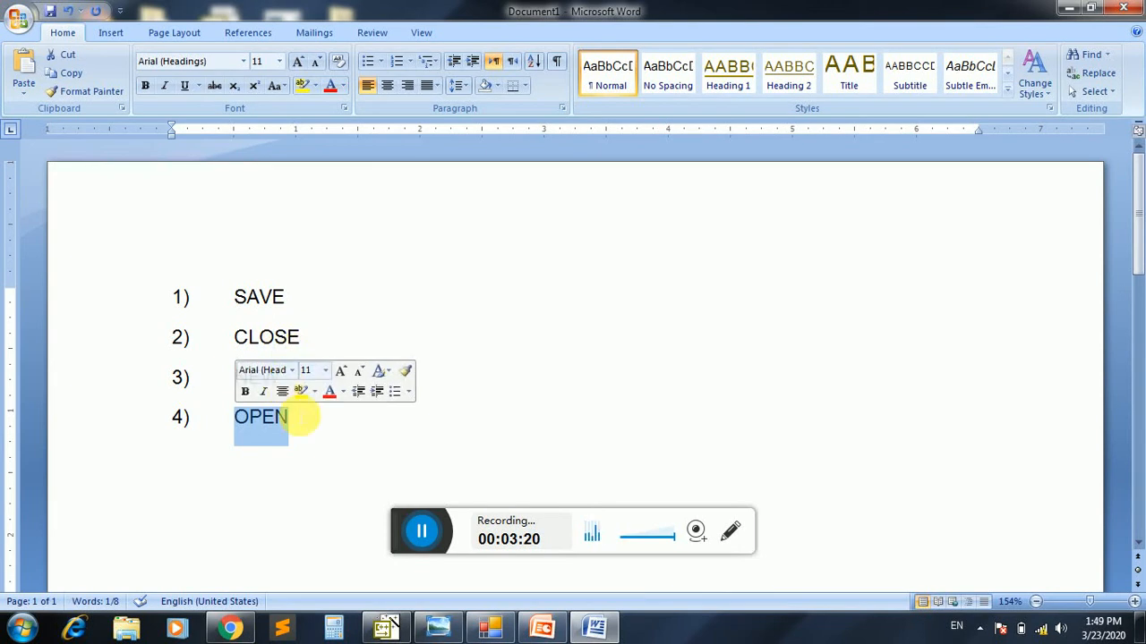
left_click(305, 425)
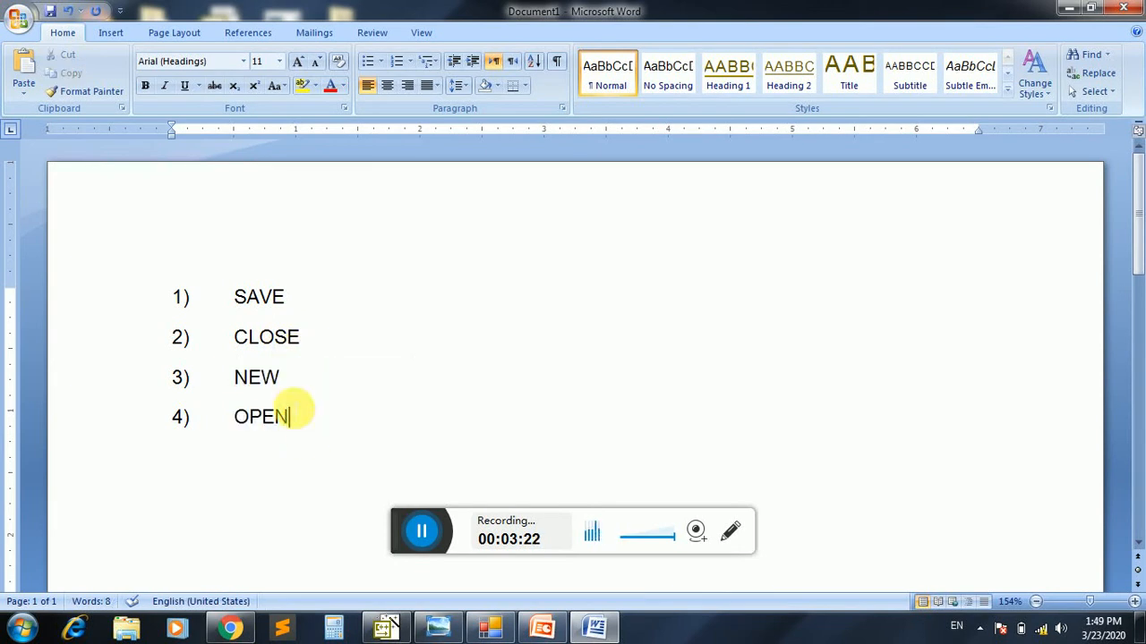
Make all four list lines bold and enlarge their font size to 18
left_click_drag(294, 412, 157, 289)
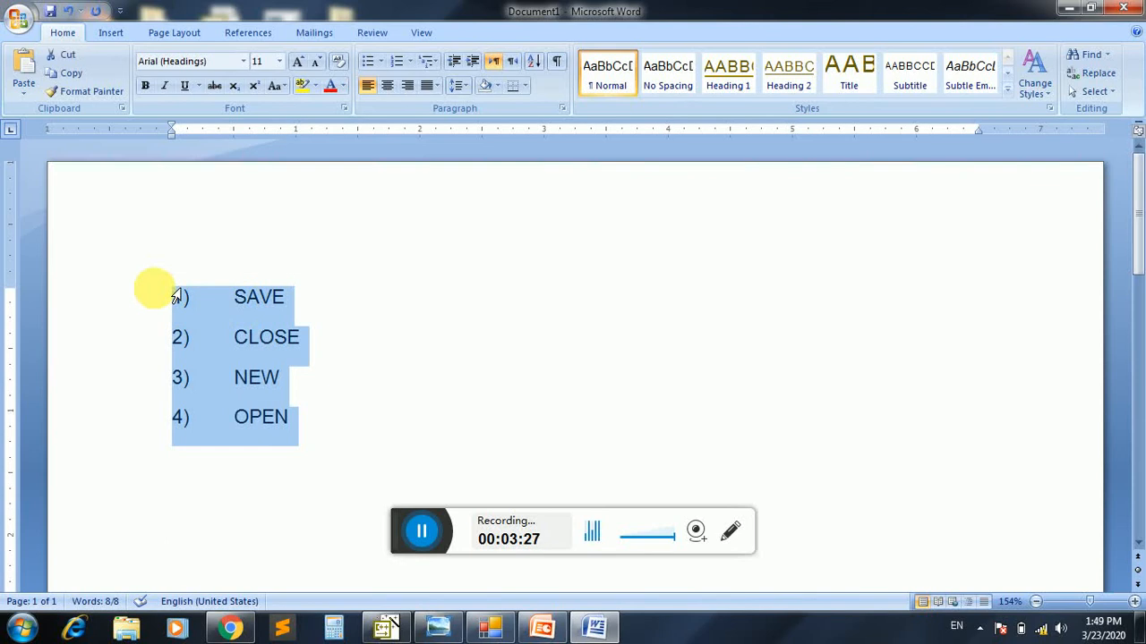
key("ctrl+b")
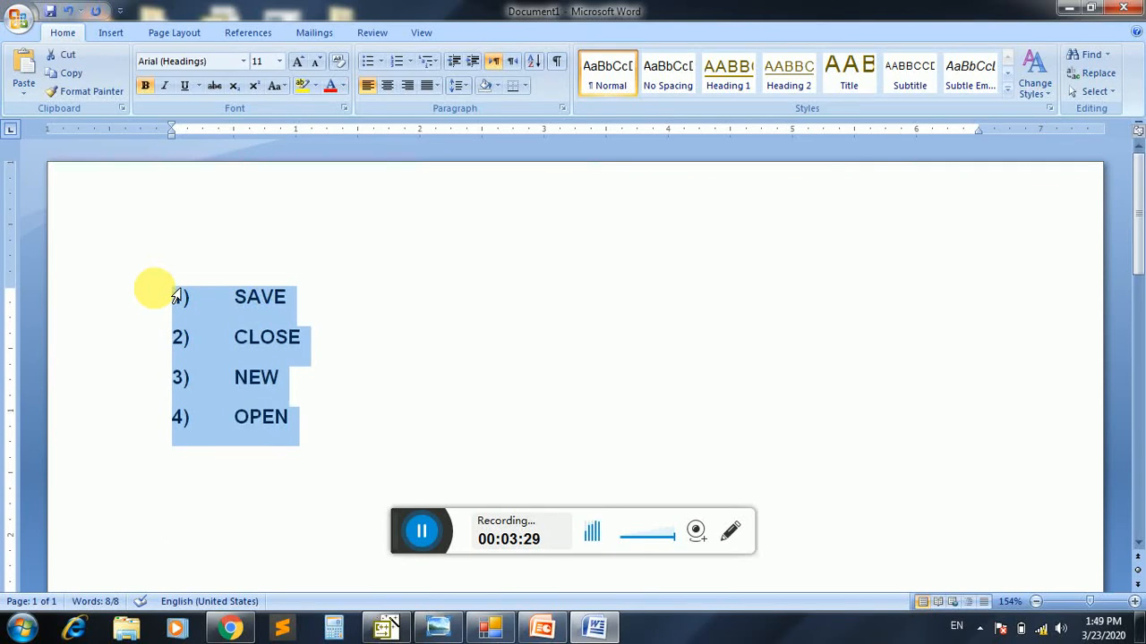
key("ctrl+shift+period")
key("ctrl+shift+period")
key("ctrl+shift+period")
key("ctrl+shift+period")
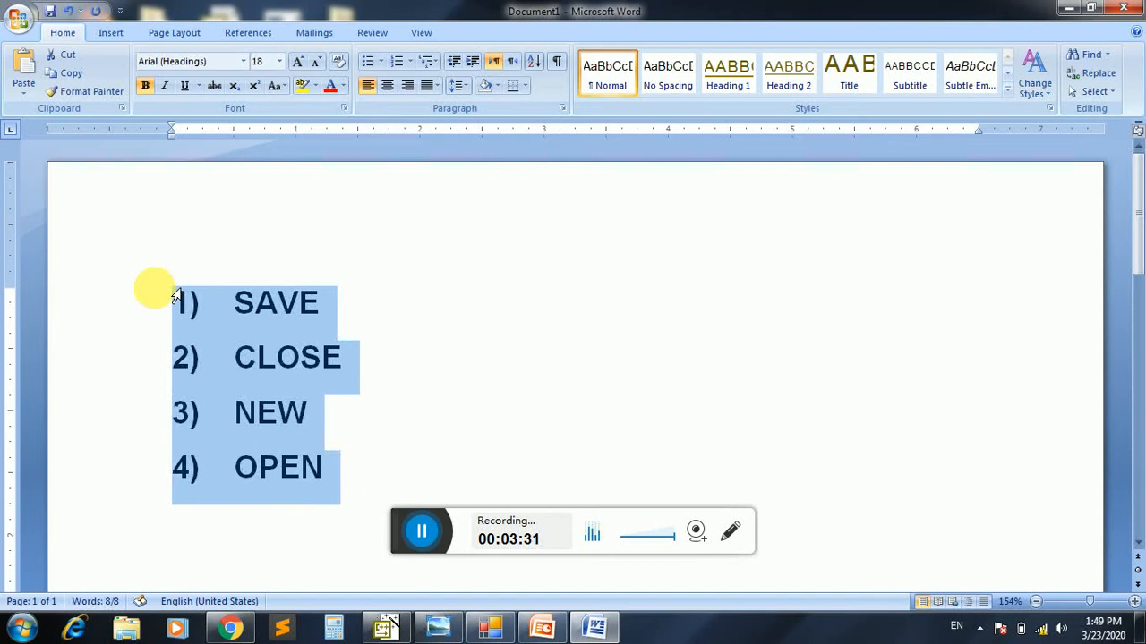
left_click(351, 311)
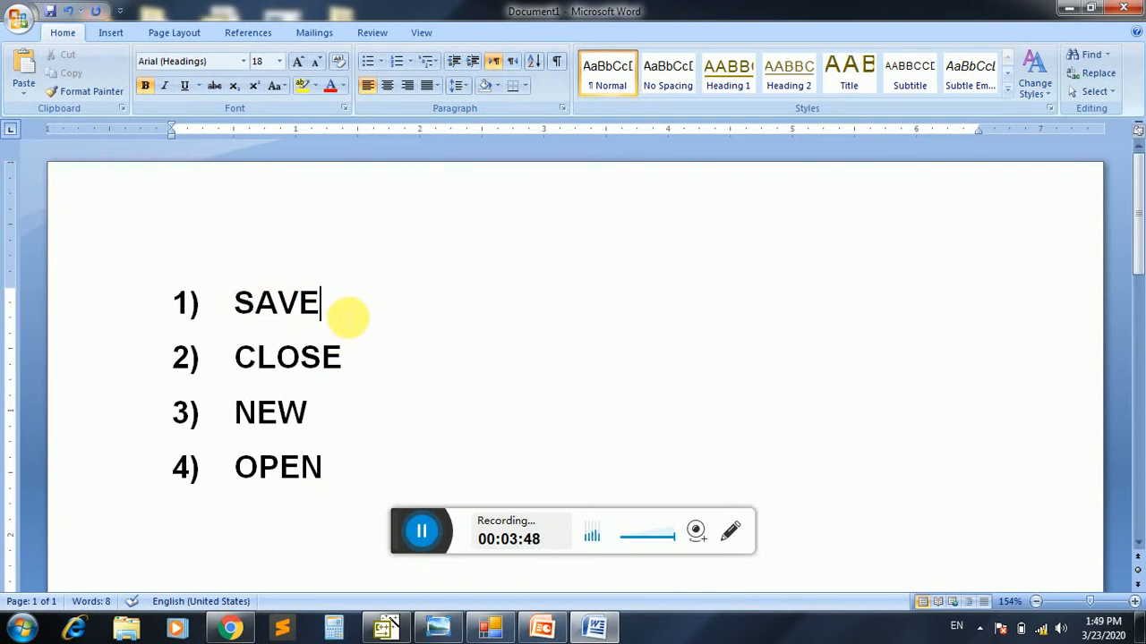
left_click_drag(333, 309, 225, 302)
left_click(365, 304)
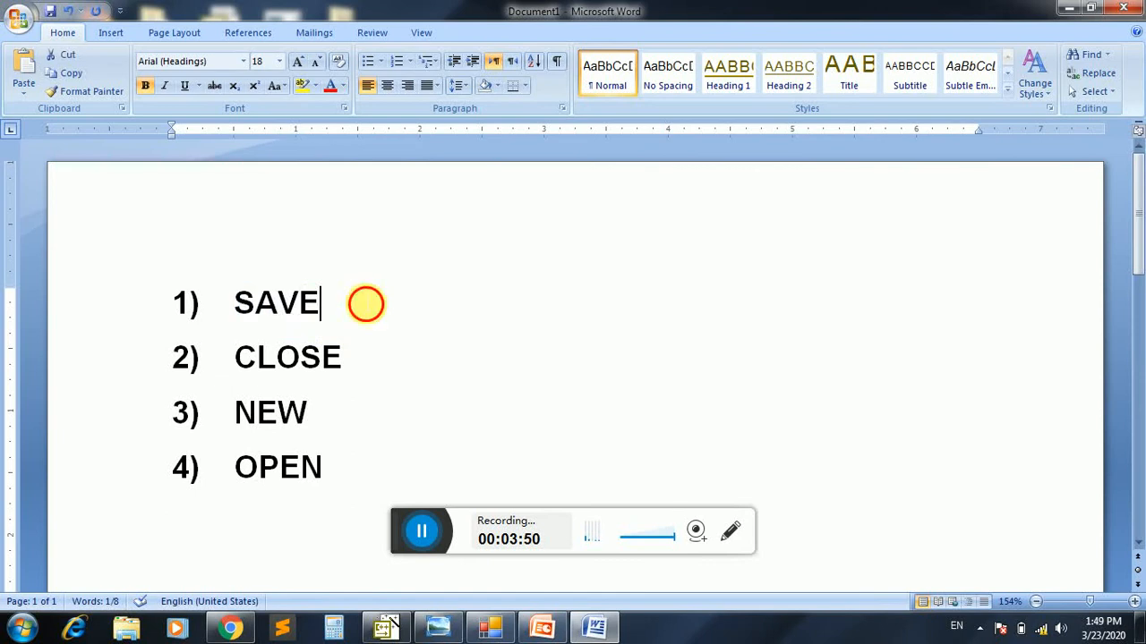
Create a new blank document
key("ctrl+n")
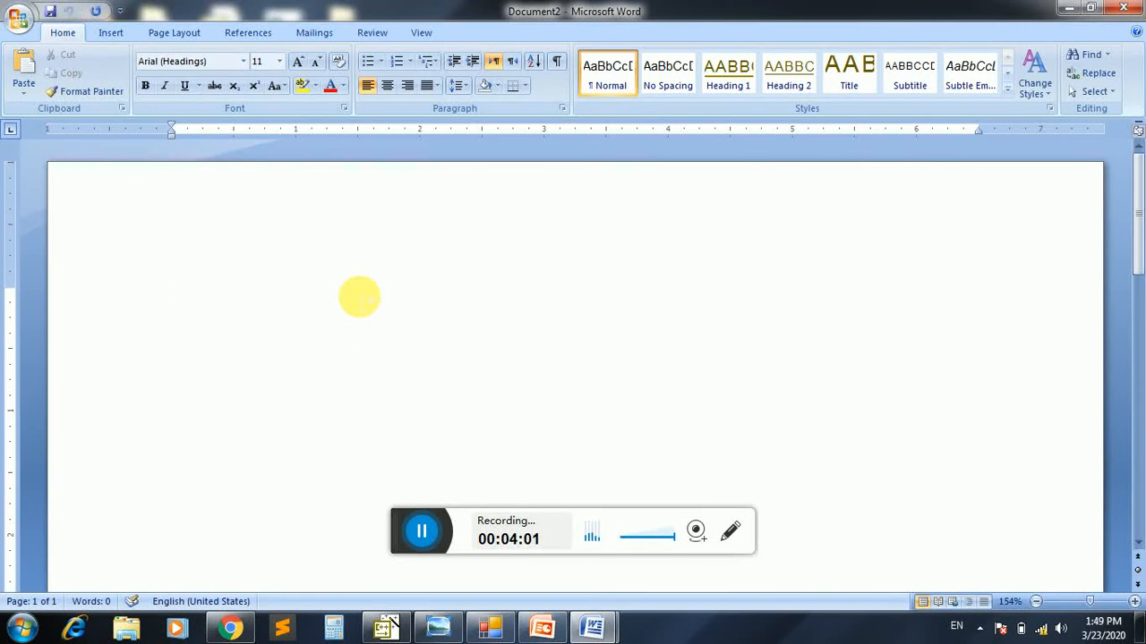
type("To")
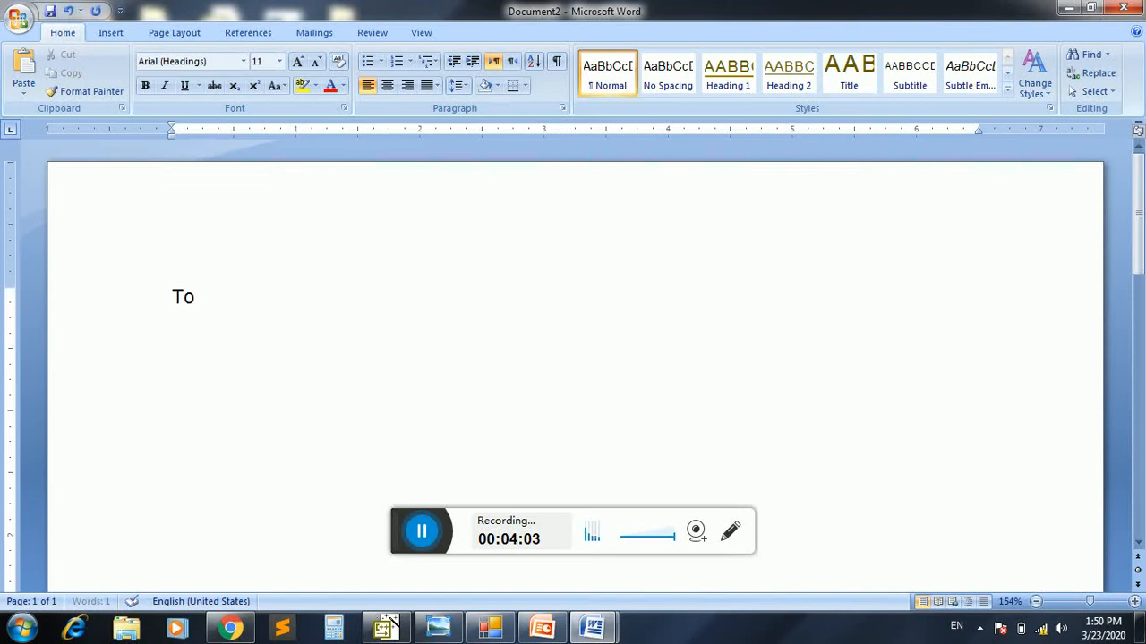
key("BackSpace")
key("BackSpace")
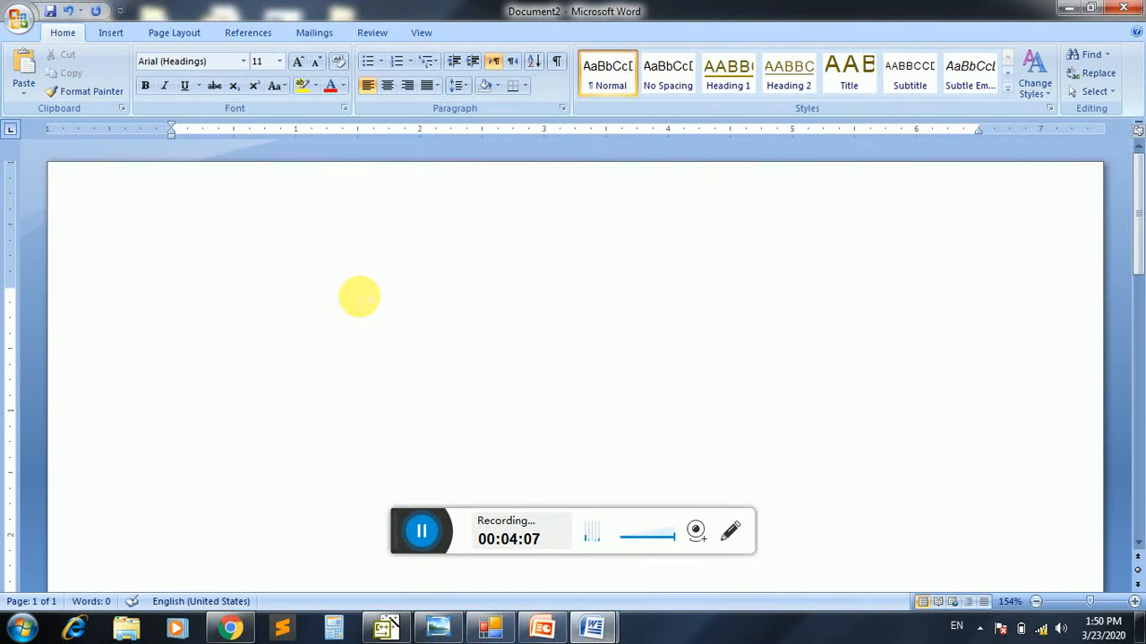
Center the first line of the new document and begin the title with "COURSE COMPLET"
key("ctrl+e")
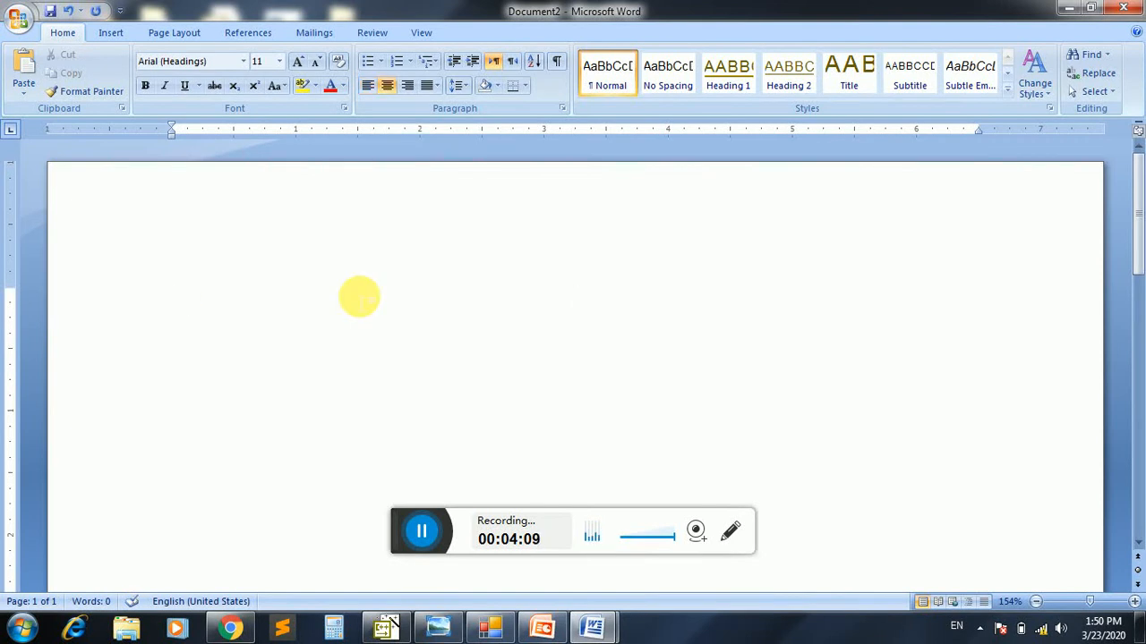
type("COURSE C")
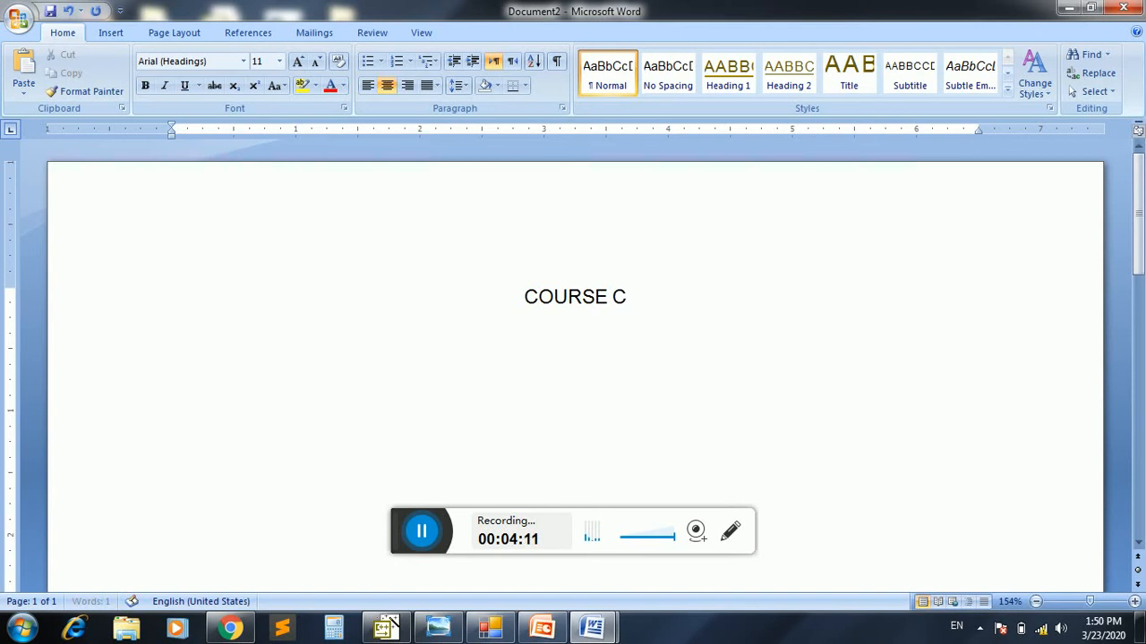
type("OMPLETRI")
key("BackSpace")
key("BackSpace")
key("BackSpace")
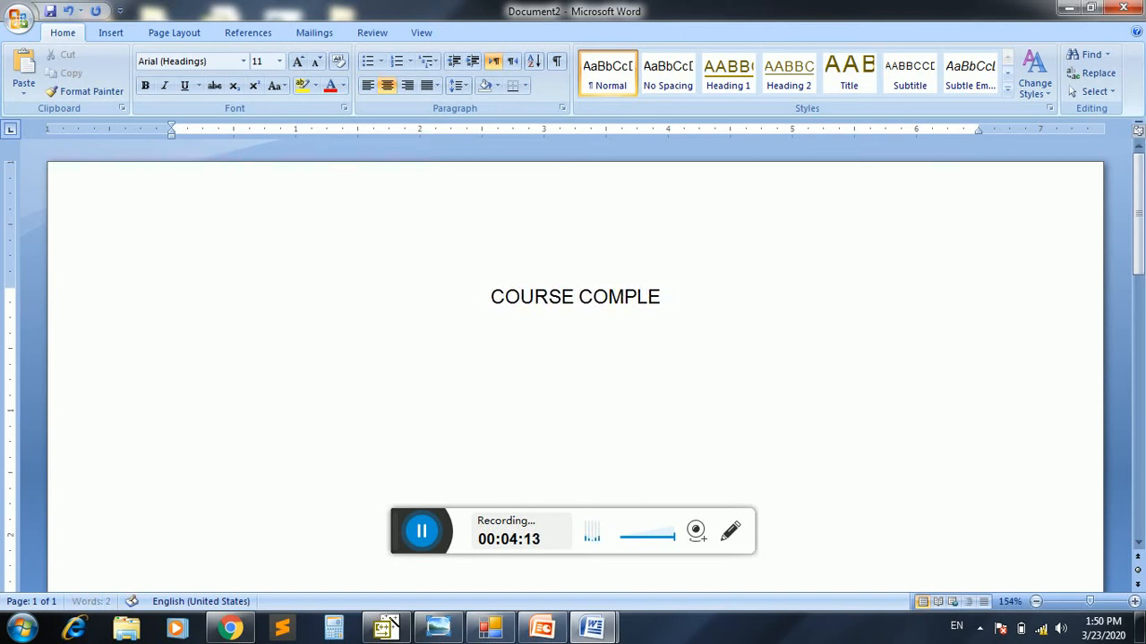
type("T")
triple_click(359, 296)
type("ON")
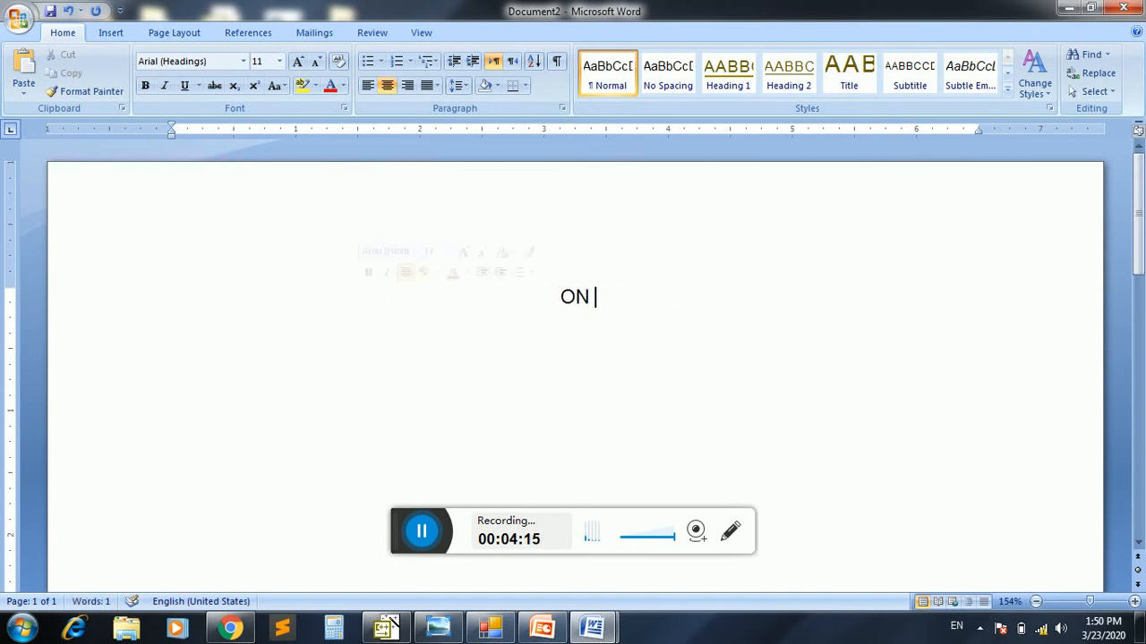
left_click(359, 296)
key("ctrl+z")
key("End")
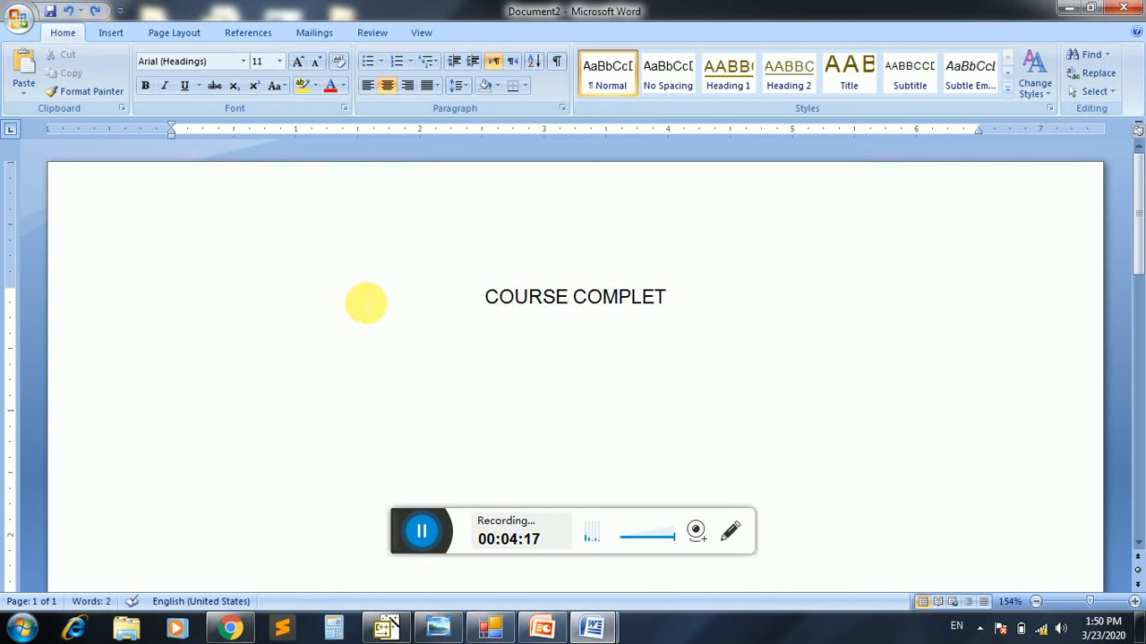
Complete the title so it reads "COURSE COMPLETION CERTIFICATE" and leave an empty line below it
type("ION CERTI")
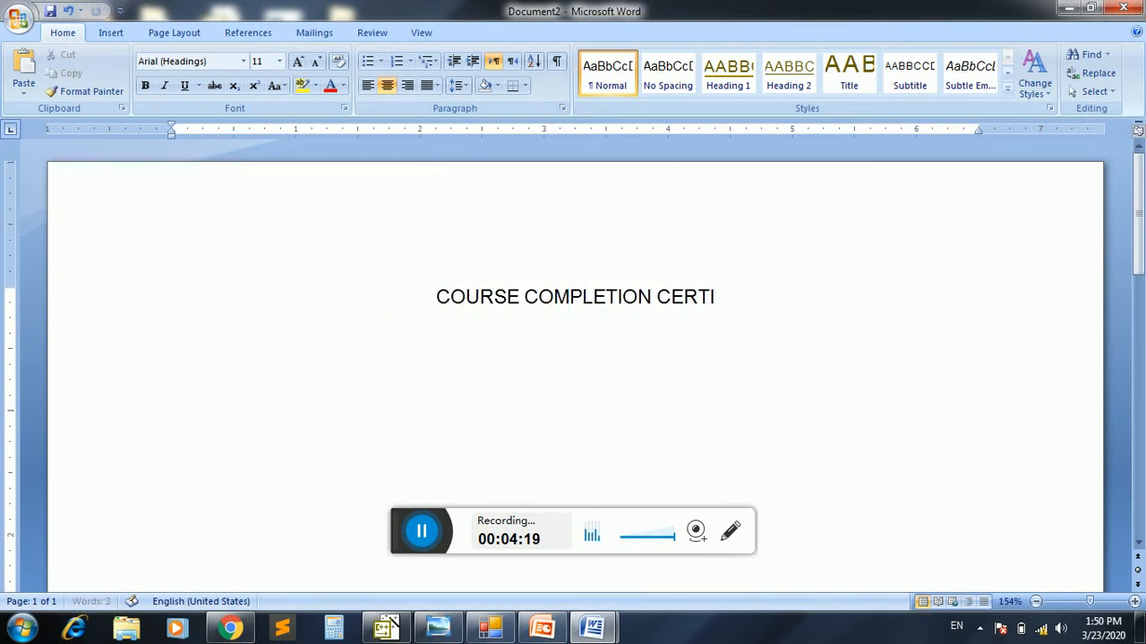
type("FICATE")
key("Return")
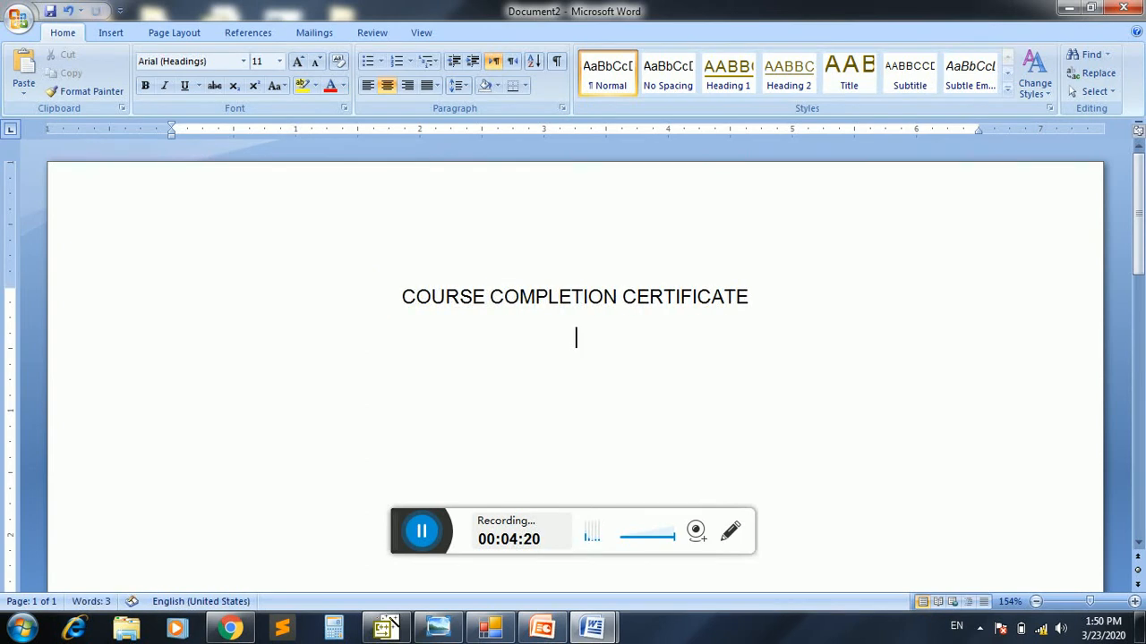
key("Return")
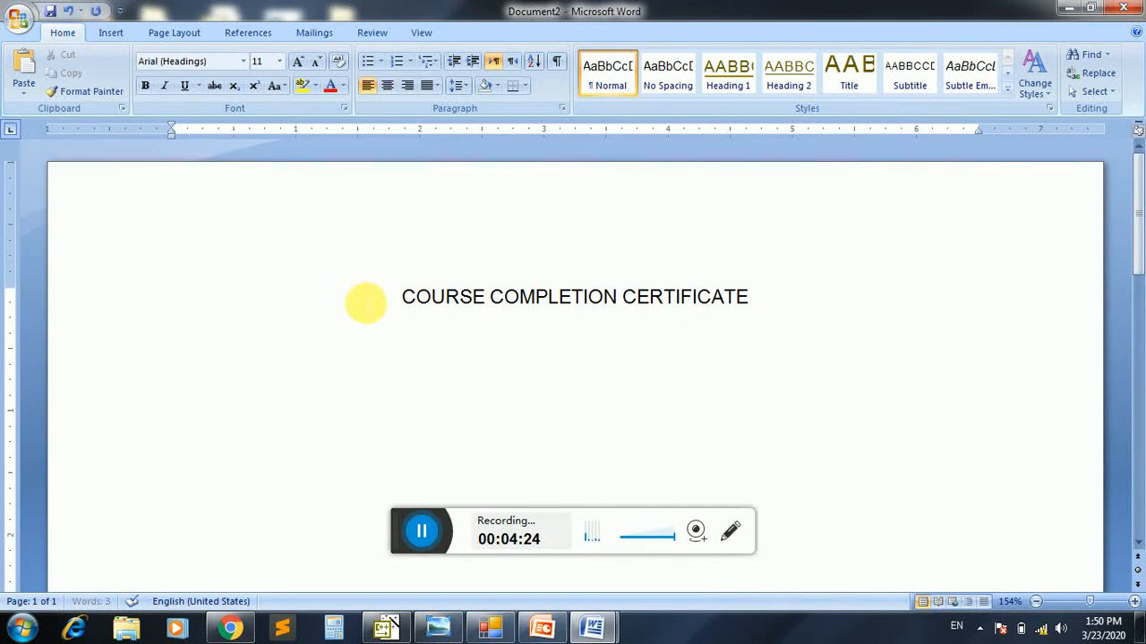
Left-align the paragraph below the title and start it, tab-indented, with "This is to certify that Mr."
key("ctrl+l")
key("Tab")
type("This is")
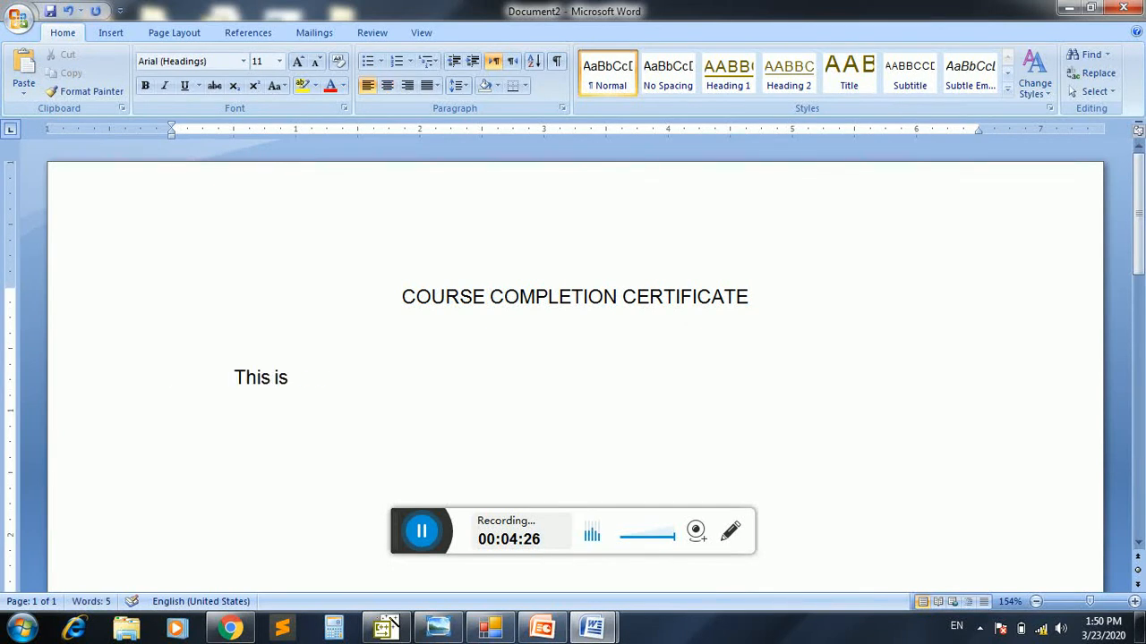
type(" to certify t")
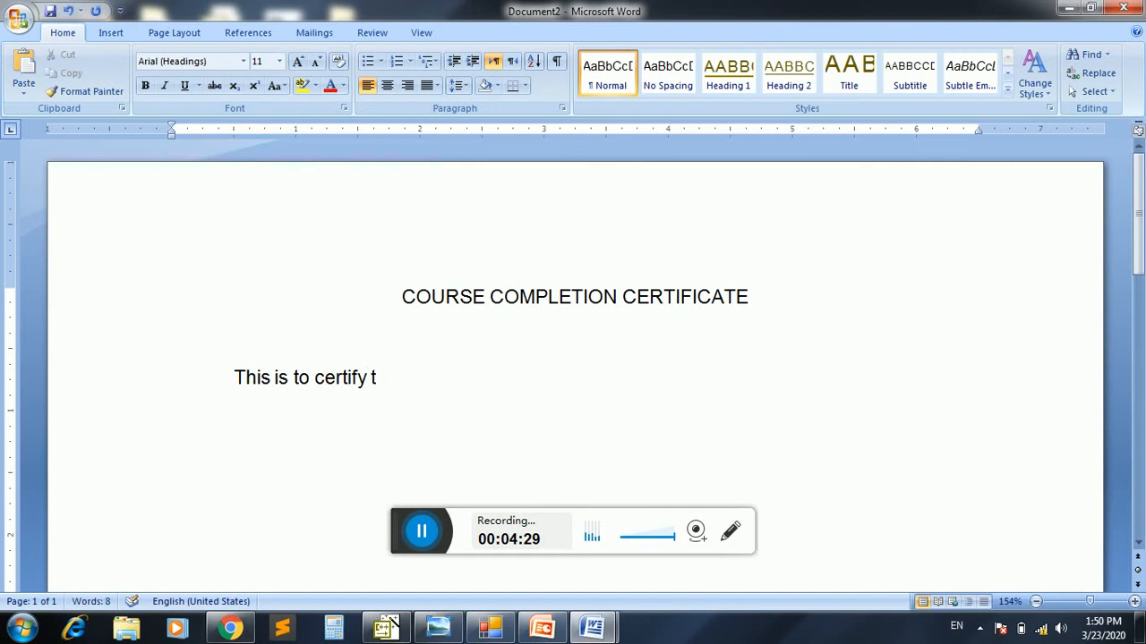
type("hat Mr. ")
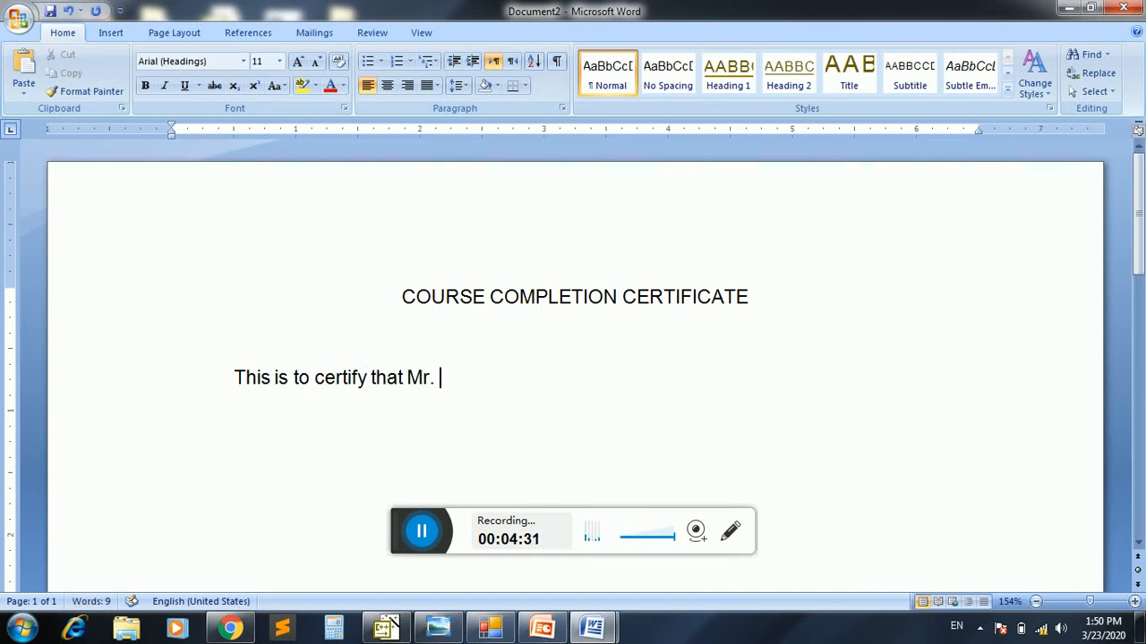
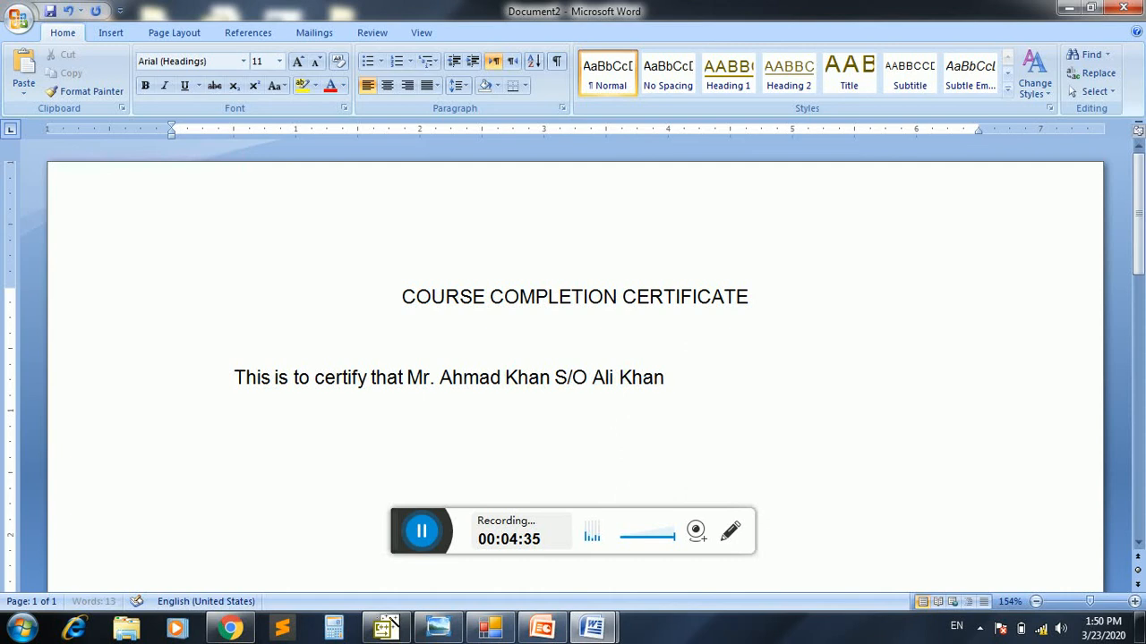
type("has been")
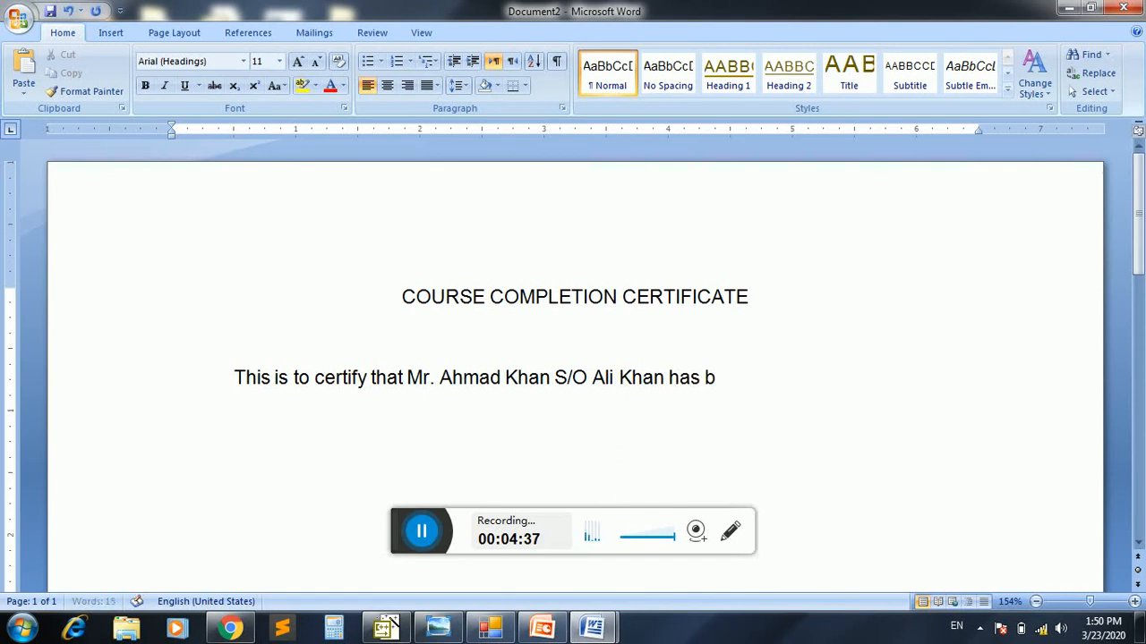
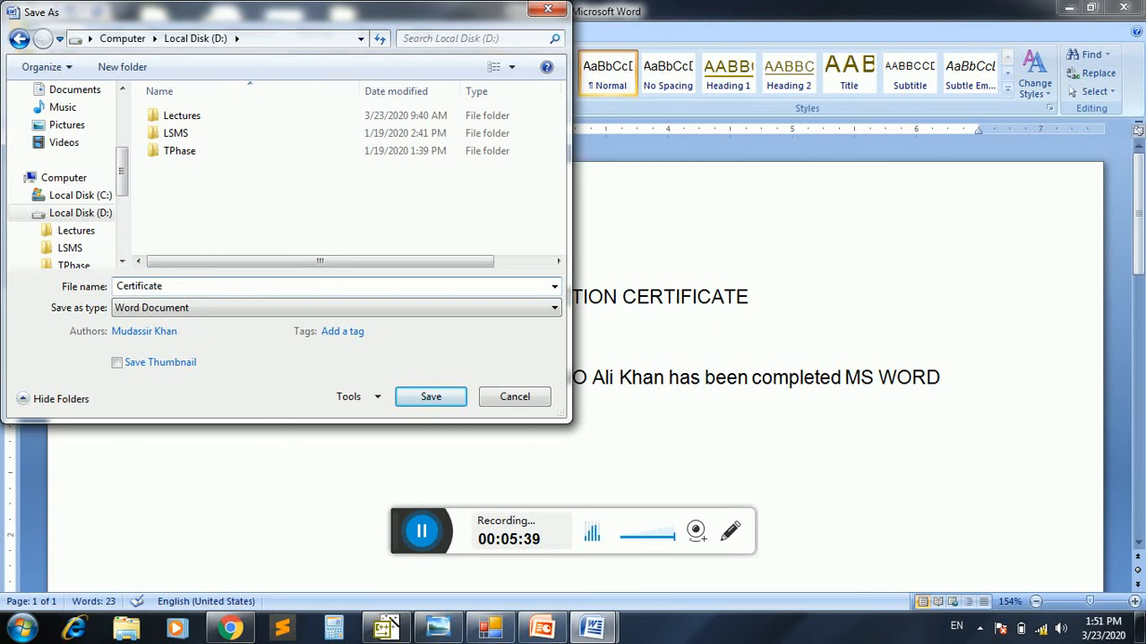
Save the certificate on Local Disk (D:) as a Word document named "Certificate"
left_click(427, 394)
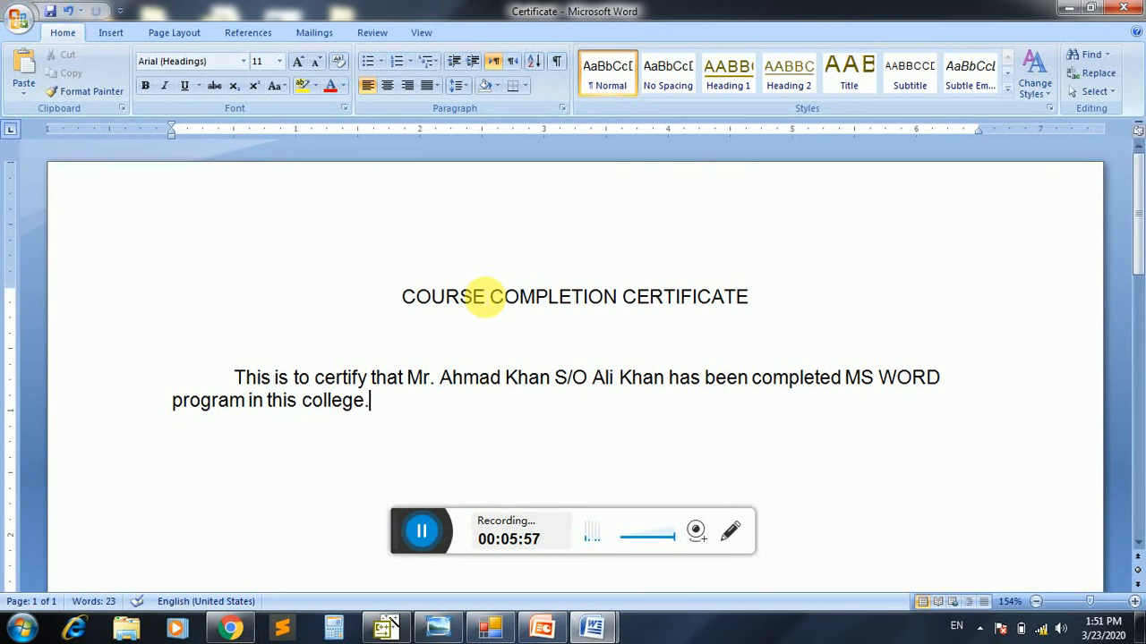
Add a tab-indented paragraph reading "Therefore this certificate has been issued." below the first one and save the document
key("Return")
key("Tab")
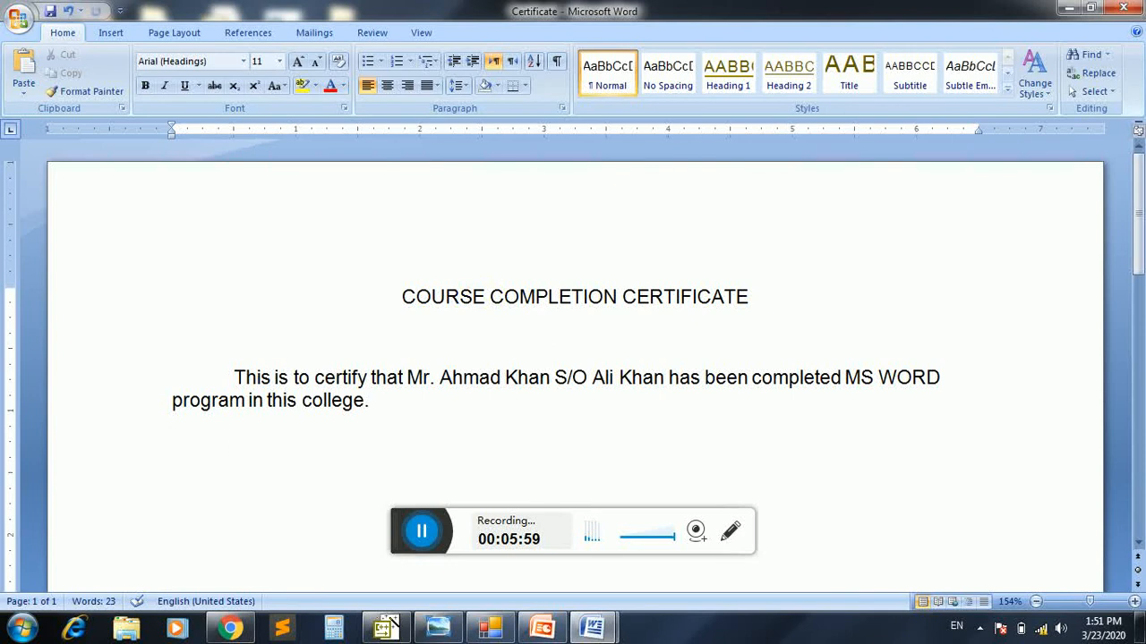
type("Therefore this")
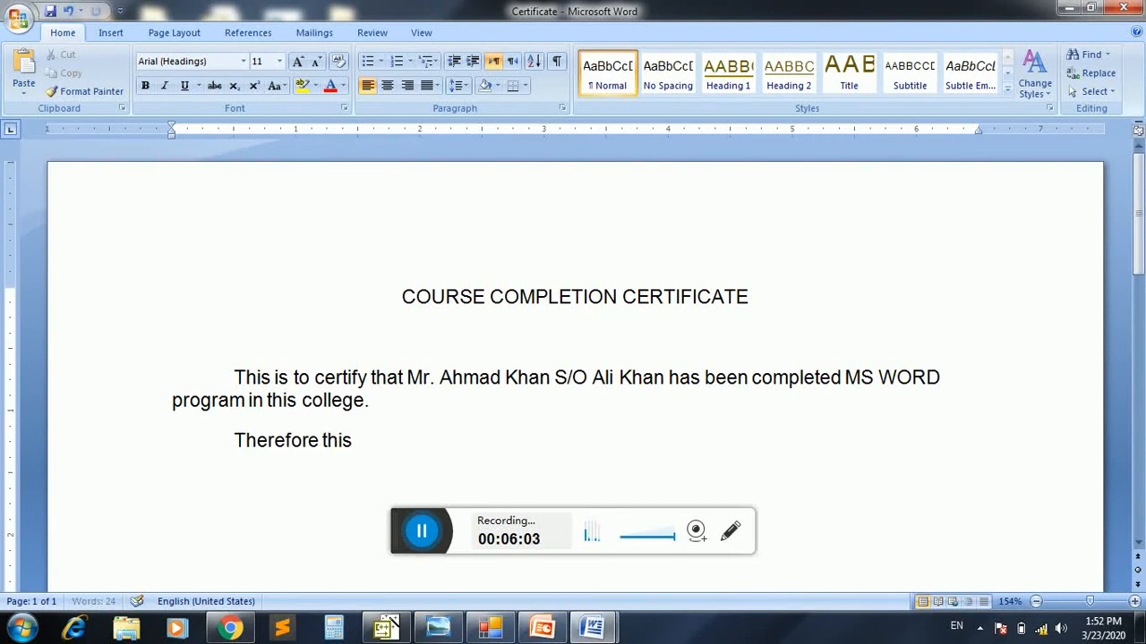
type(" certificta")
key("BackSpace")
key("BackSpace")
key("BackSpace")
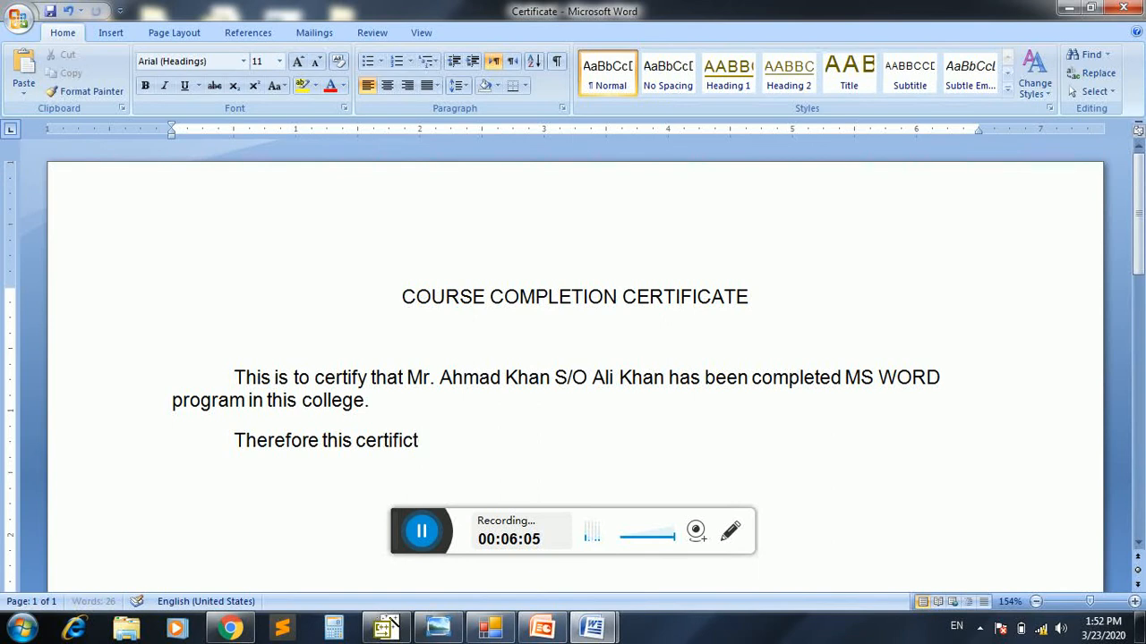
type("cate ha")
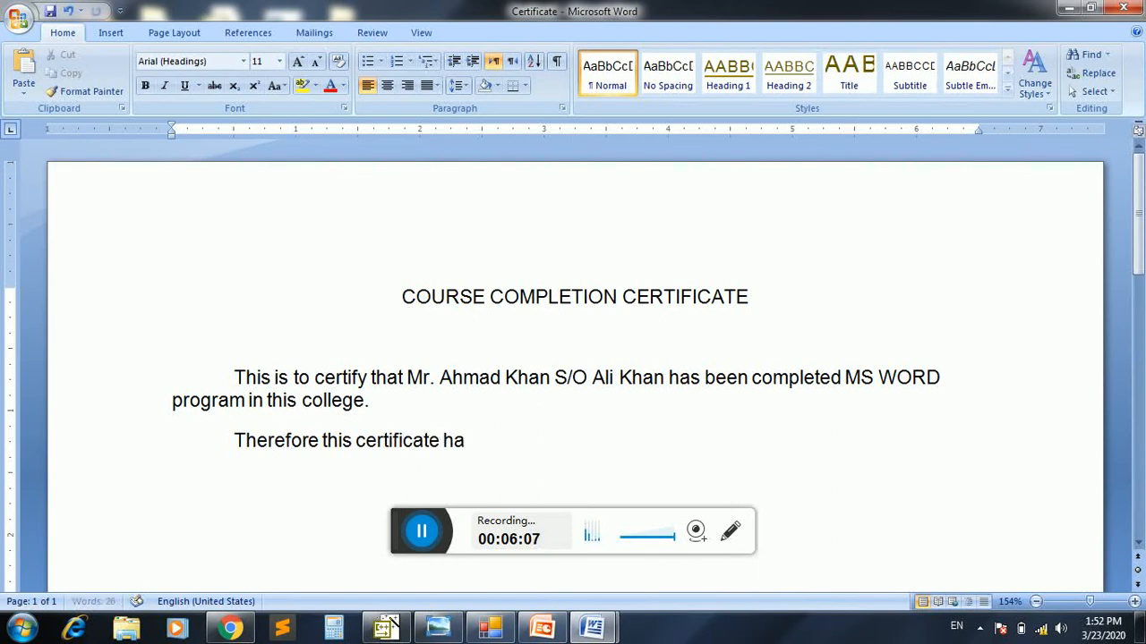
type("s been issue")
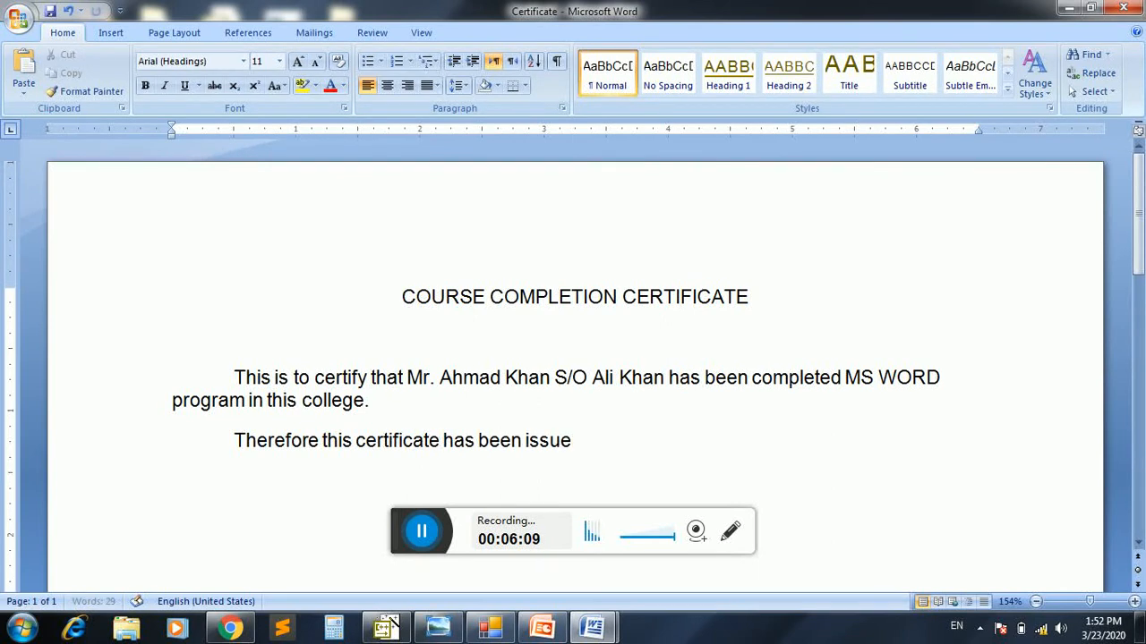
type("d.")
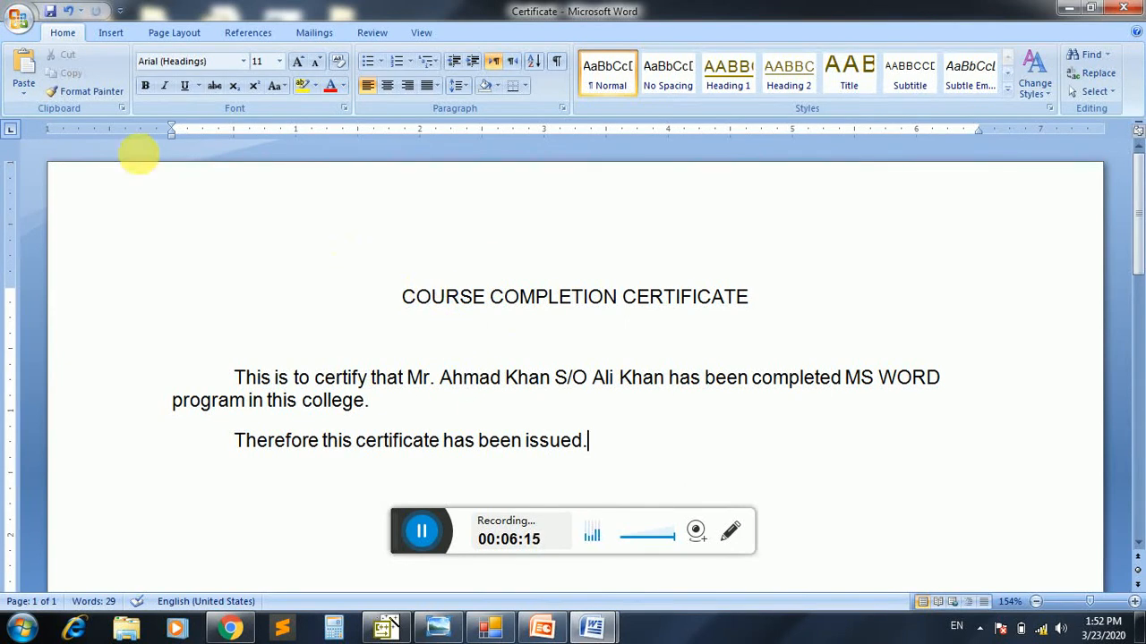
left_click(51, 15)
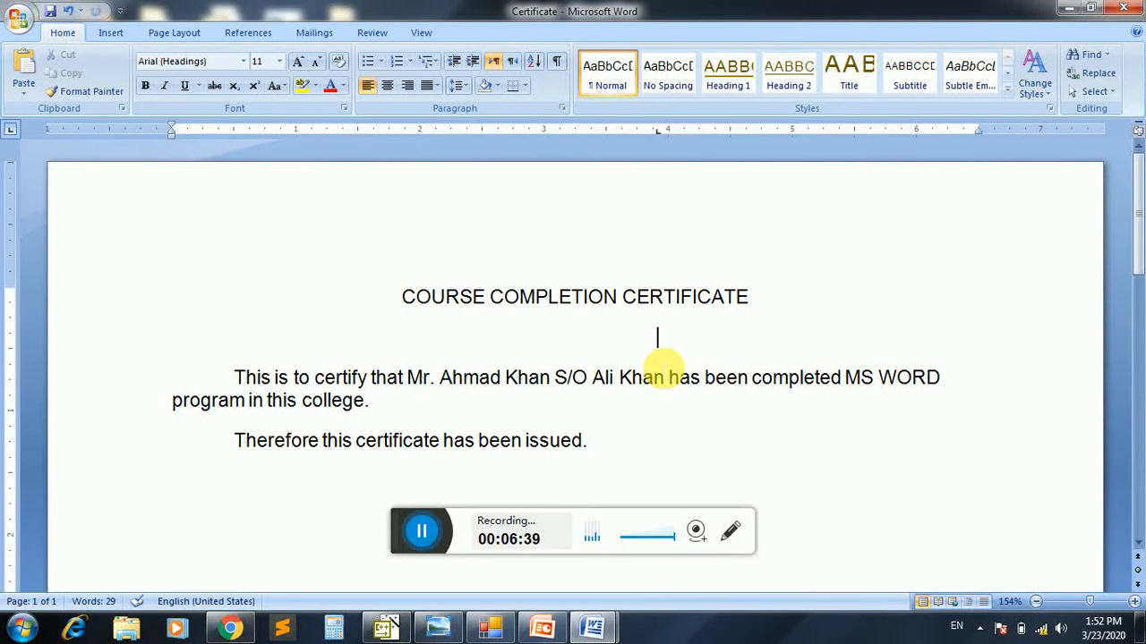
Center the empty line below the title and close the Certificate document
key("ctrl+e")
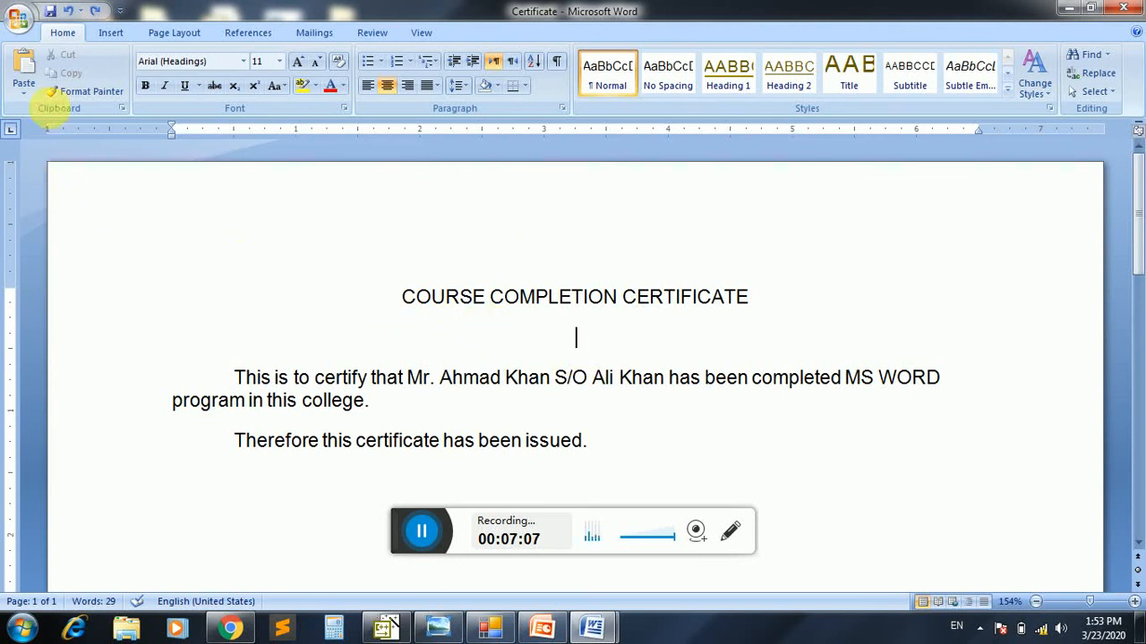
left_click(21, 27)
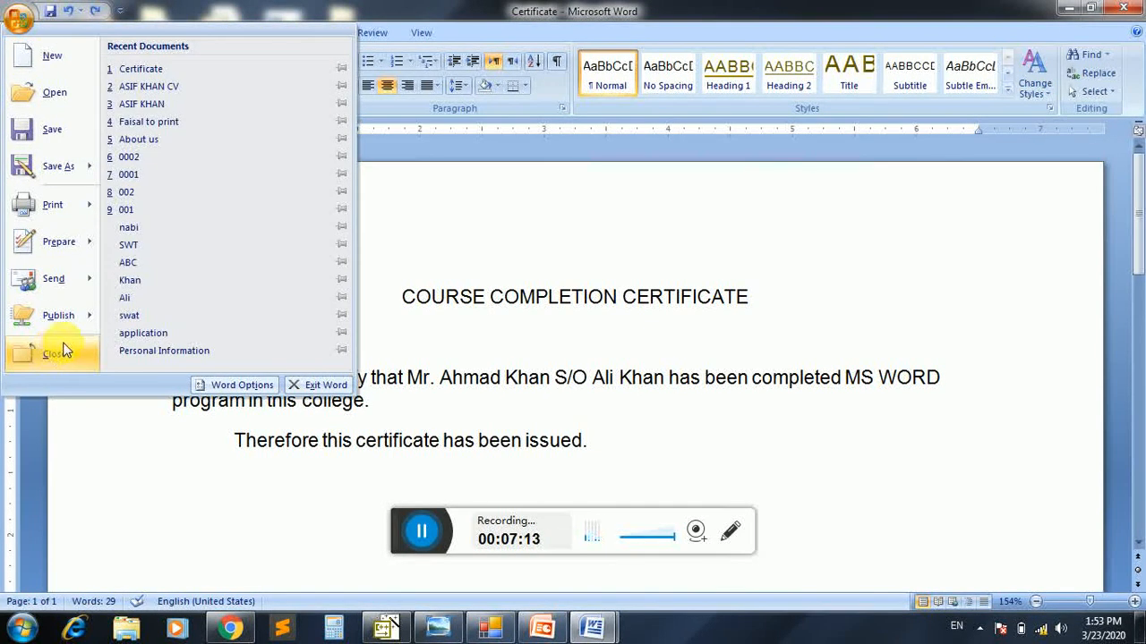
left_click(435, 350)
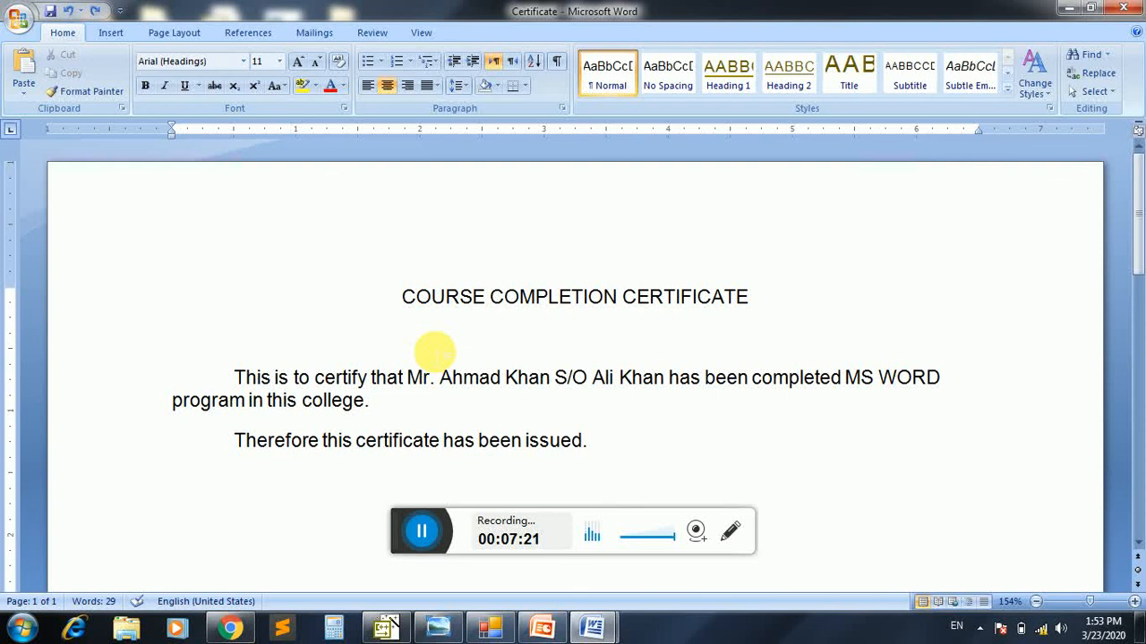
key("ctrl+w")
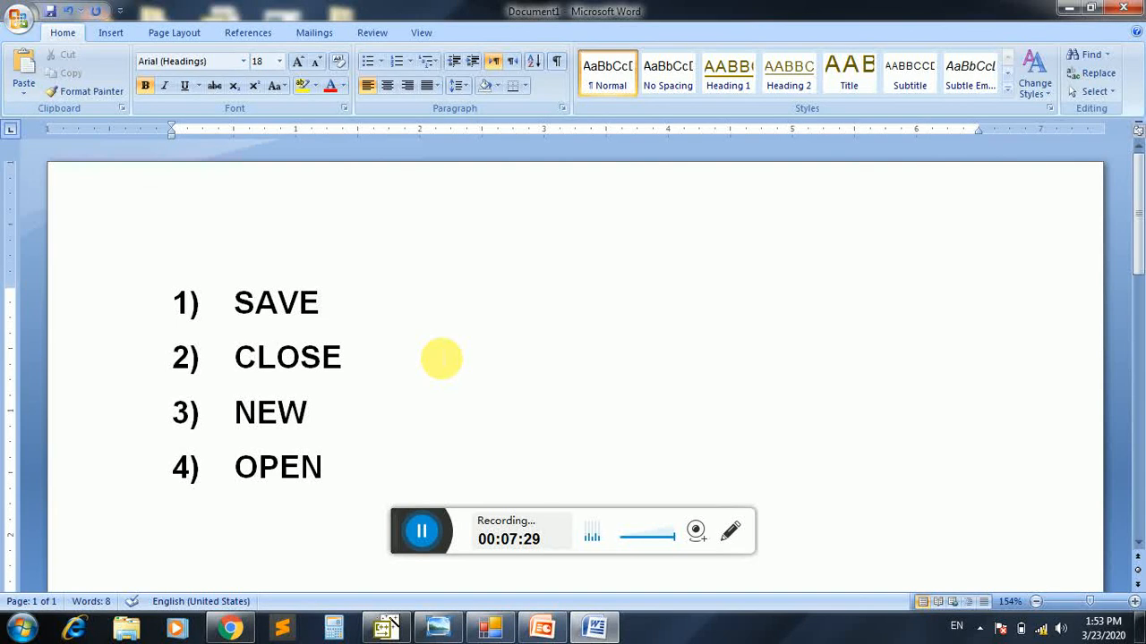
Extend the SAVE list item with a row of equals signs followed by "(CTRL+S)"
type("=========")
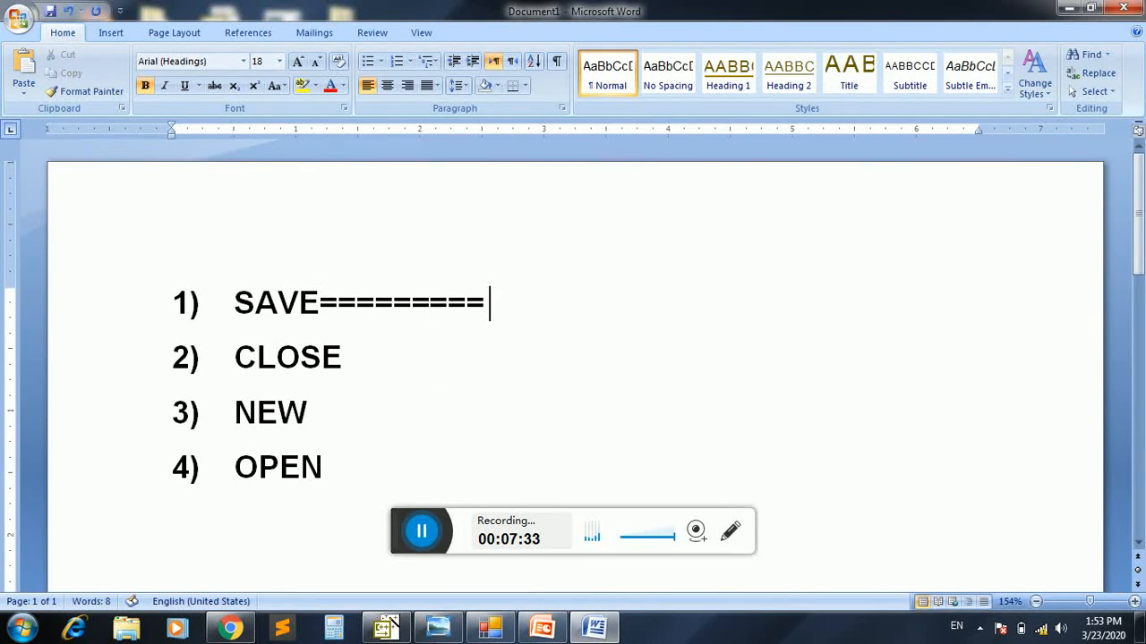
type("(CTRL")
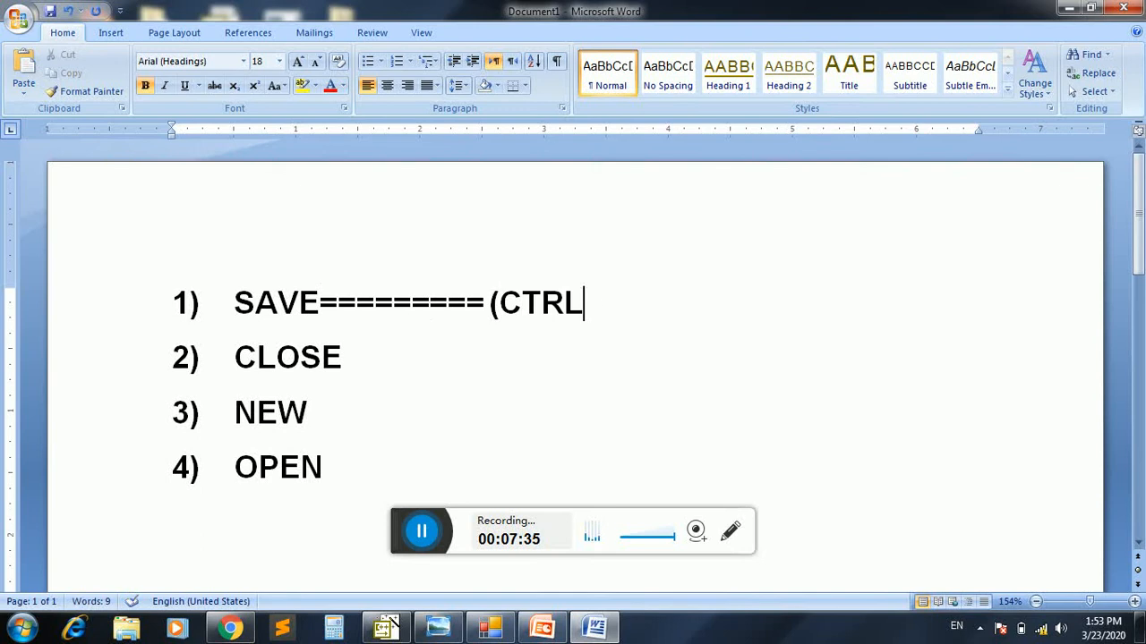
type("+S")
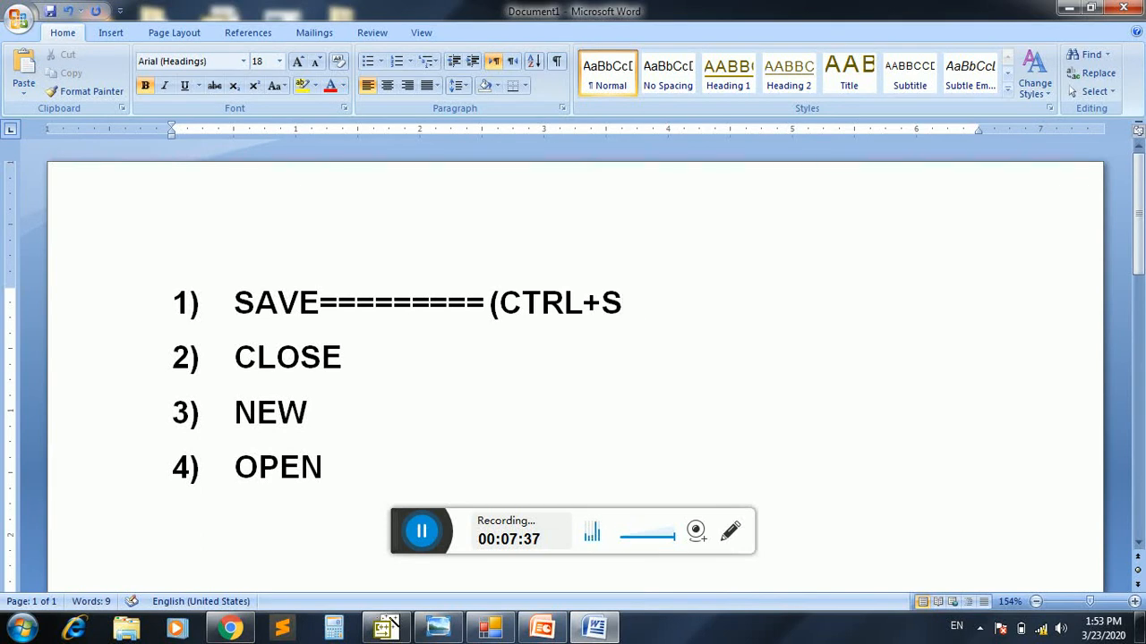
type(")")
Extend the CLOSE list item with a row of equals signs followed by "(CTRL+W)"
key("Down")
type("=")
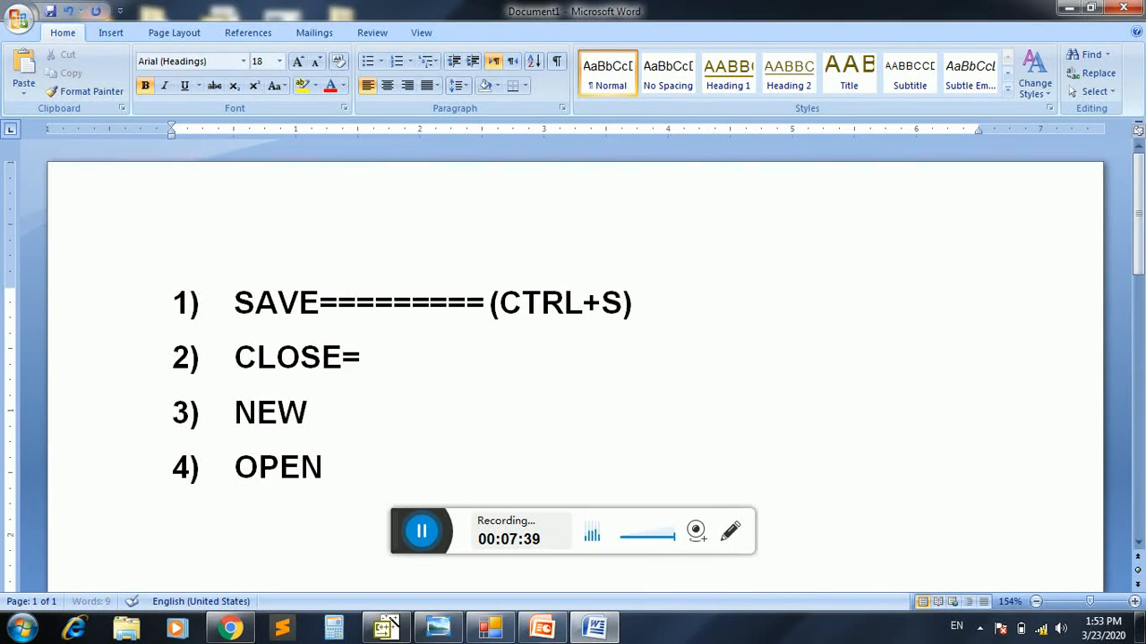
type("=======")
type("(")
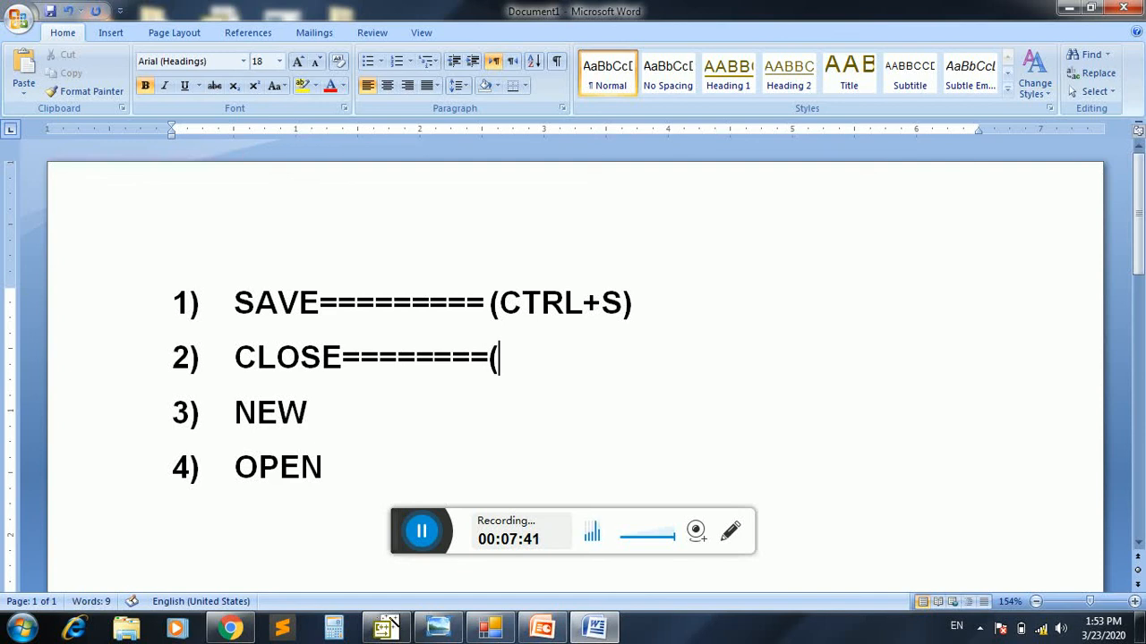
type("CTRL+W")
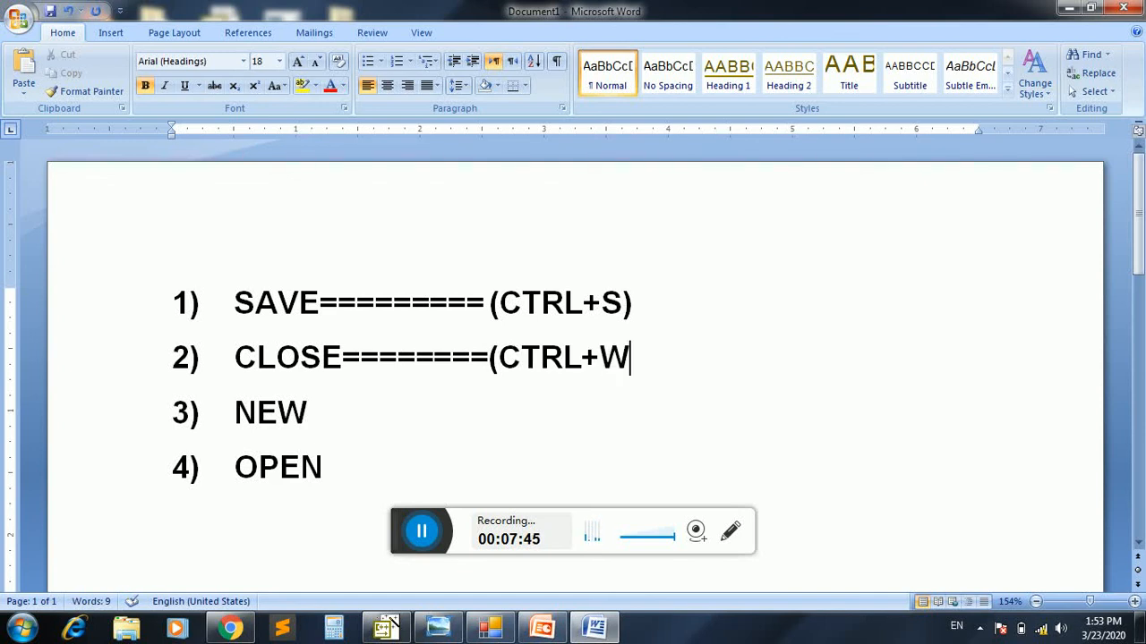
type(")")
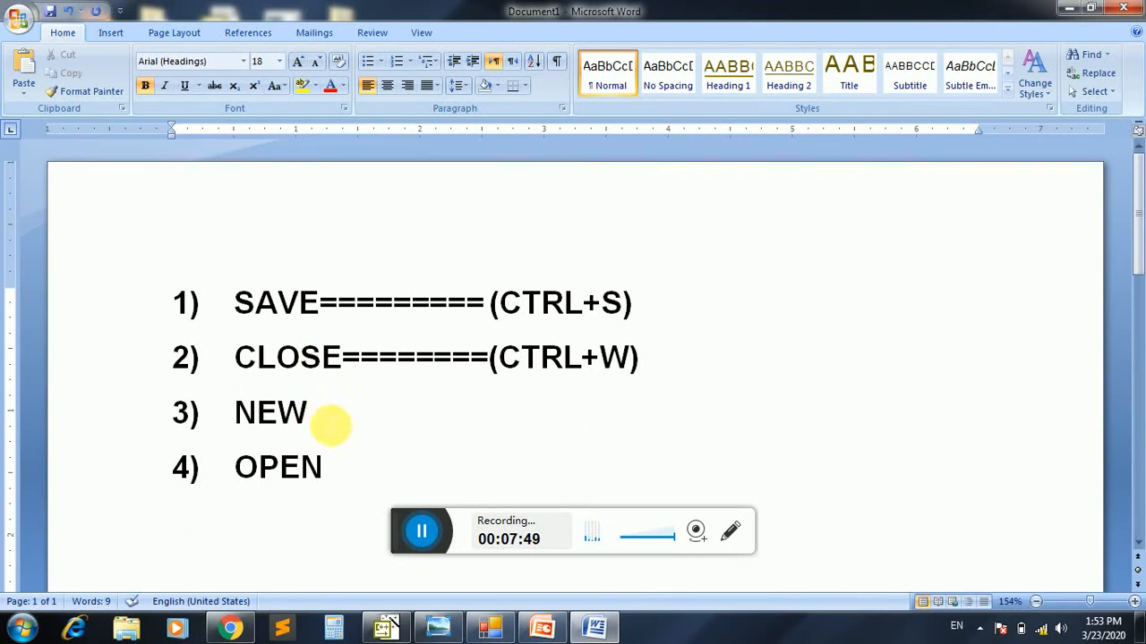
Extend the NEW list item with a row of equals signs followed by "(CTRL+N)"
left_click(330, 424)
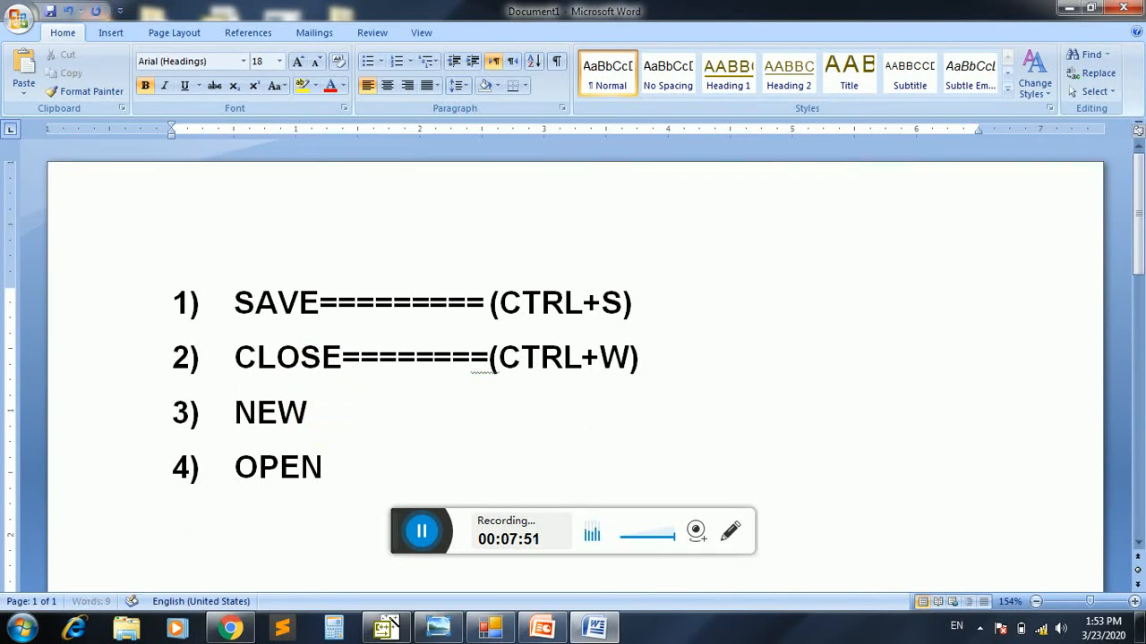
type("==========(")
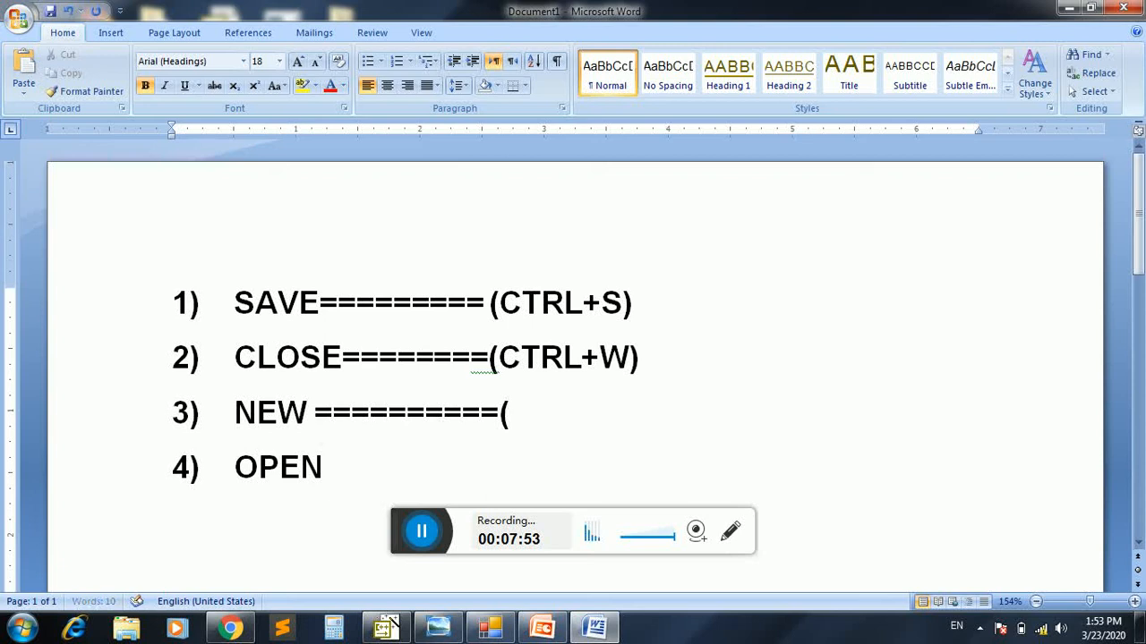
type("CTRL")
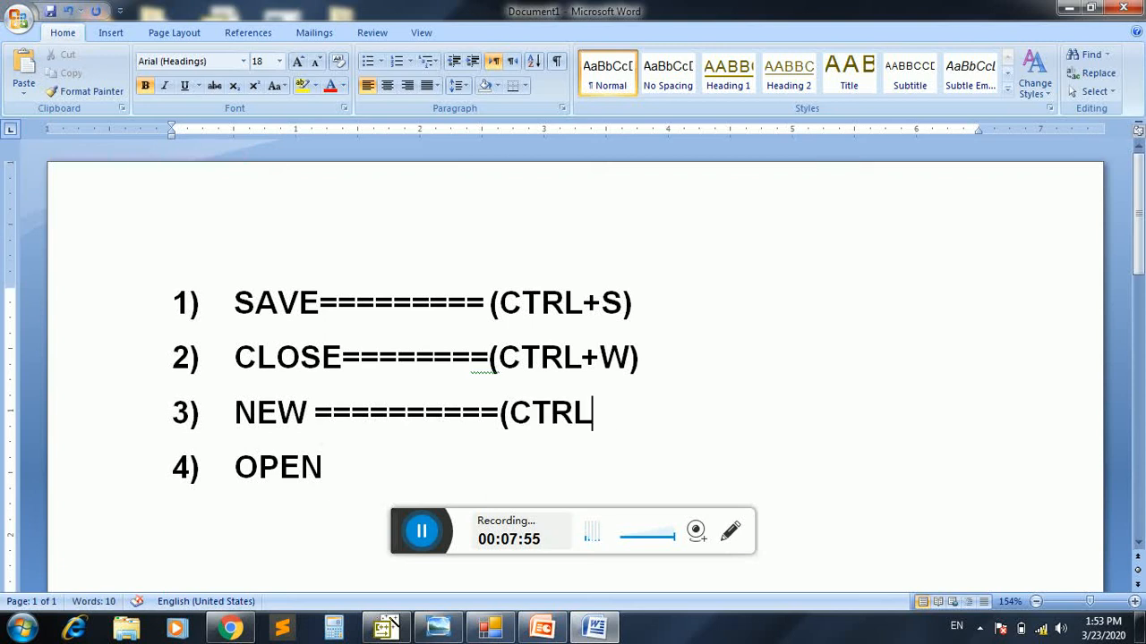
type("+N)")
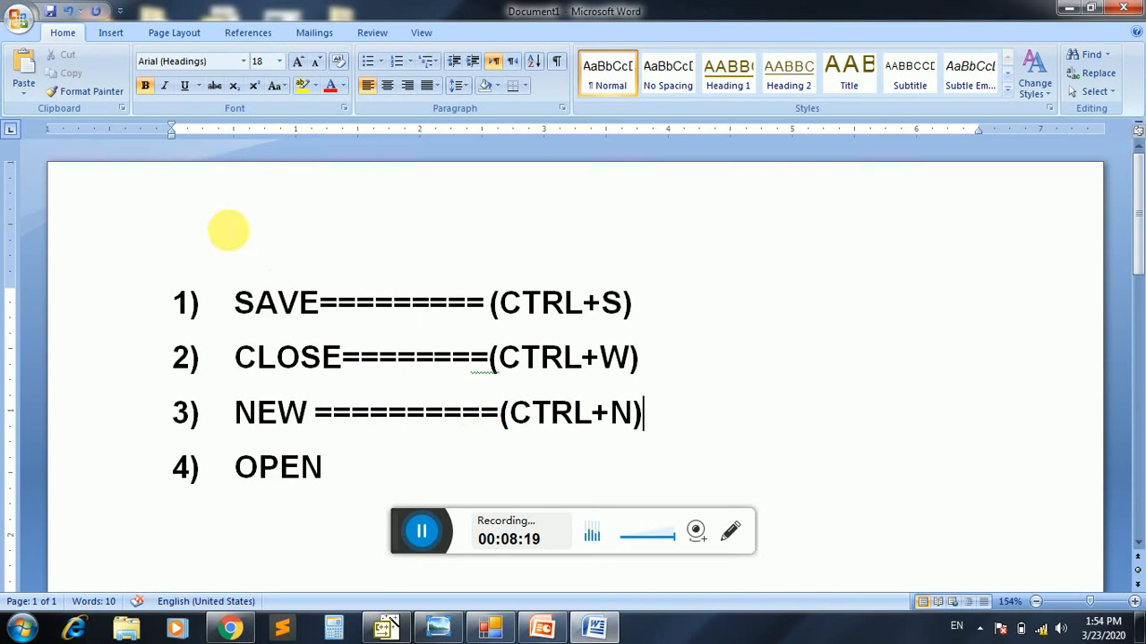
left_click(15, 27)
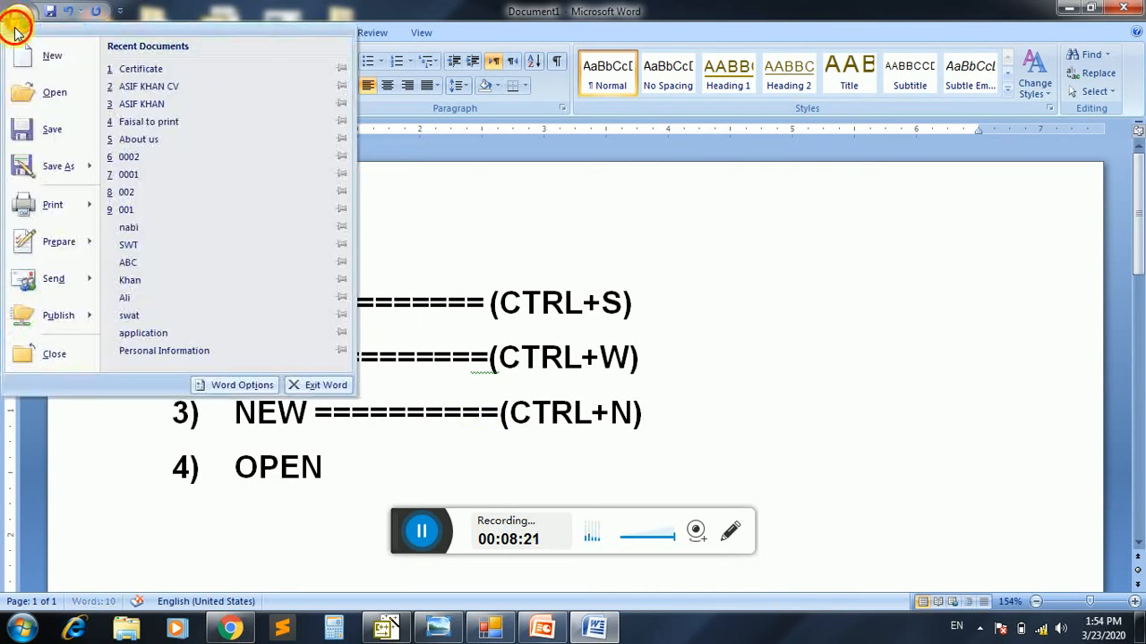
left_click(56, 55)
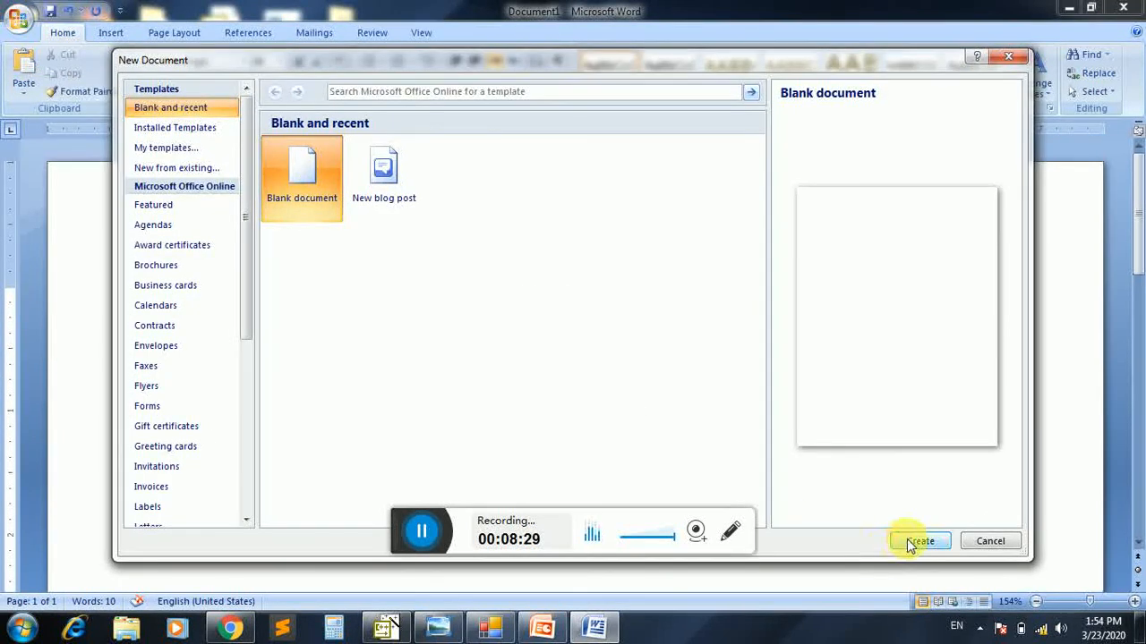
left_click(990, 544)
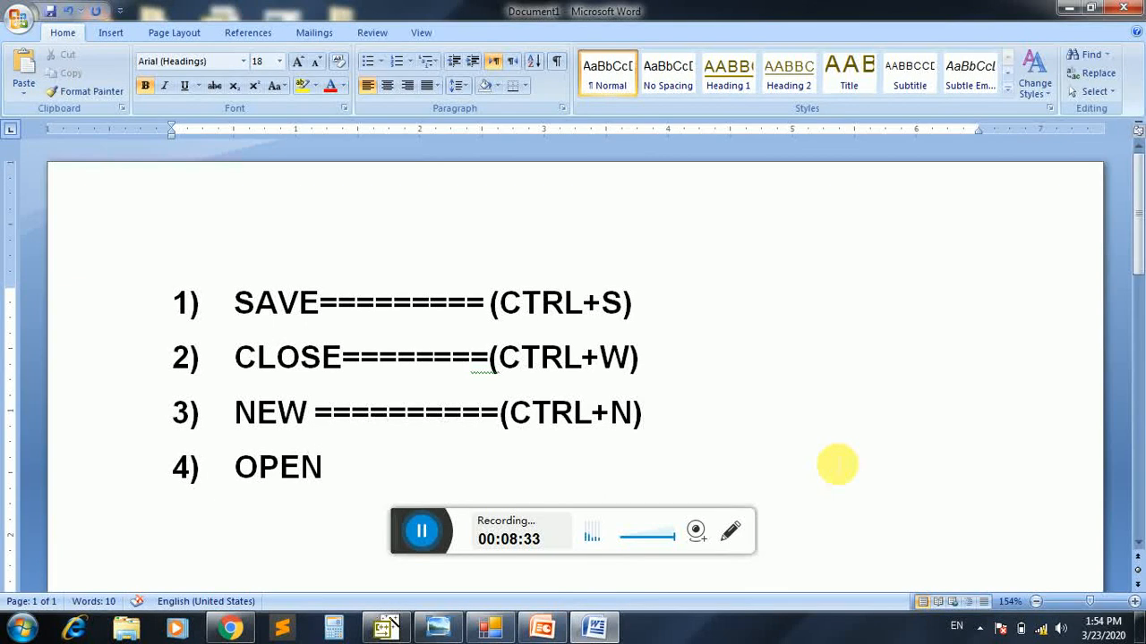
Create a new blank document and begin its first line with "This is notify that KCVC shall remain"
key("ctrl+n")
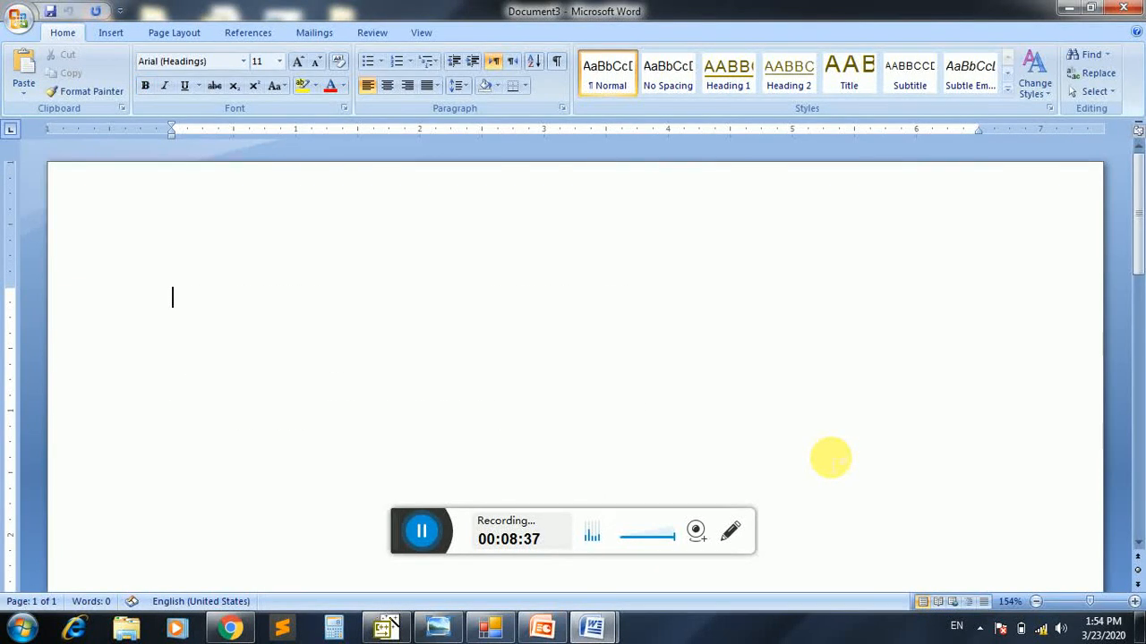
type("This is notr")
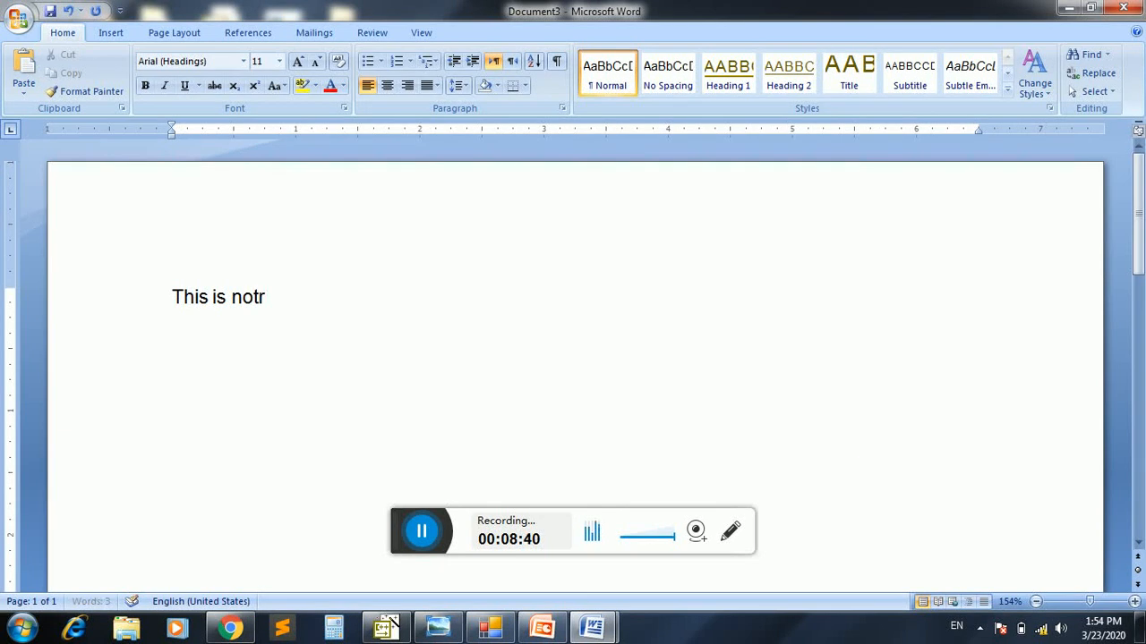
key("BackSpace")
type("ify t")
key("BackSpace")
type("y that K")
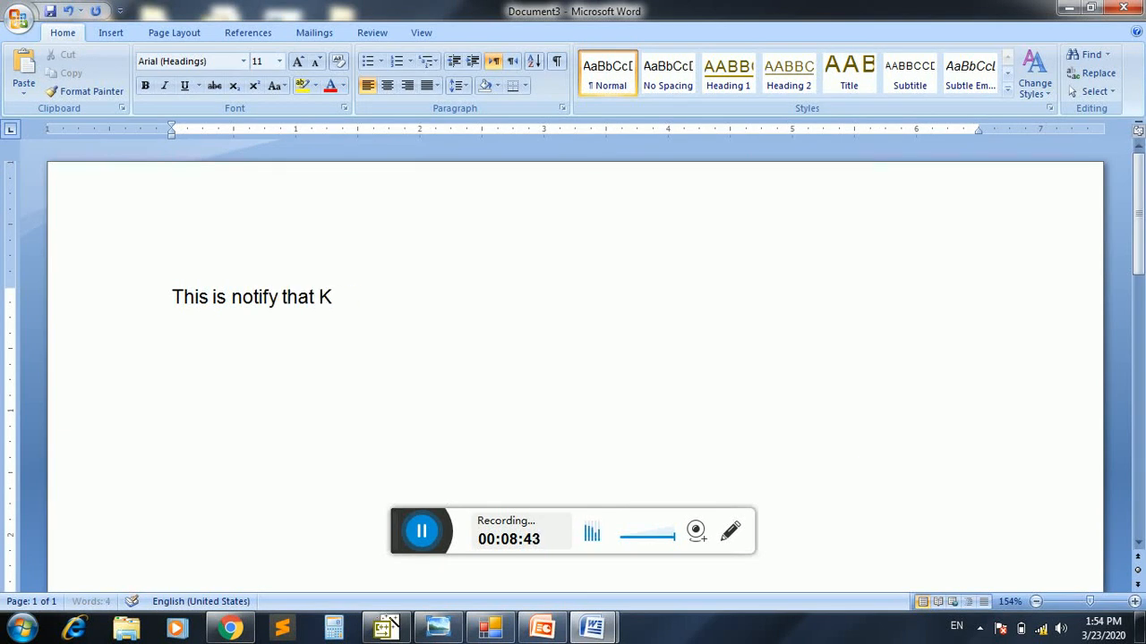
type("CVC shall")
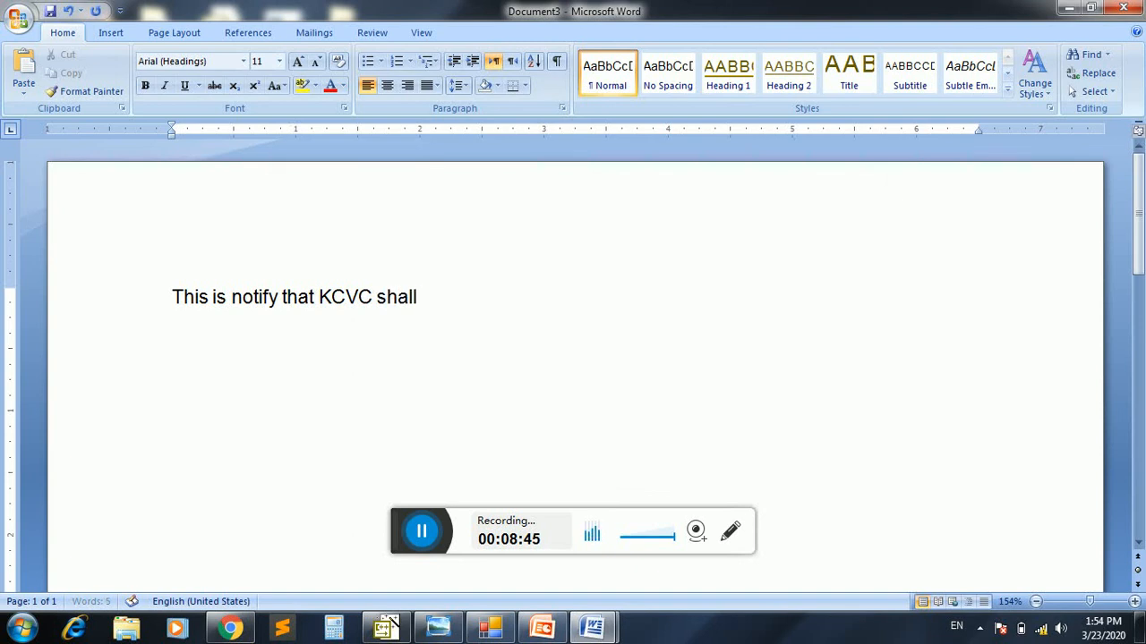
type(" remain clo")
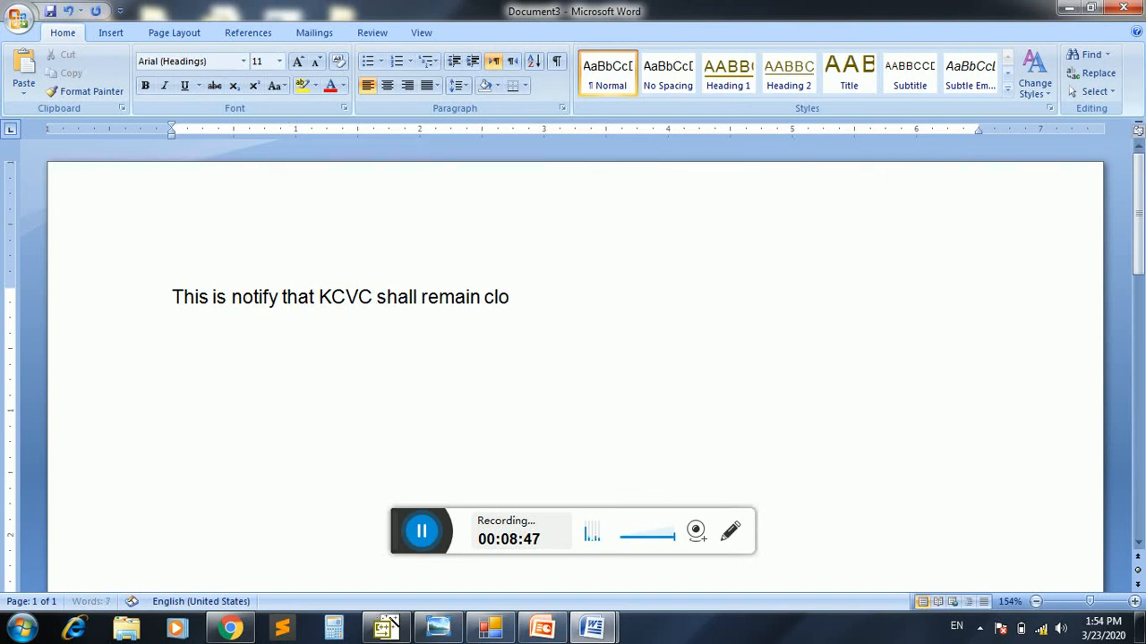
type("sed up")
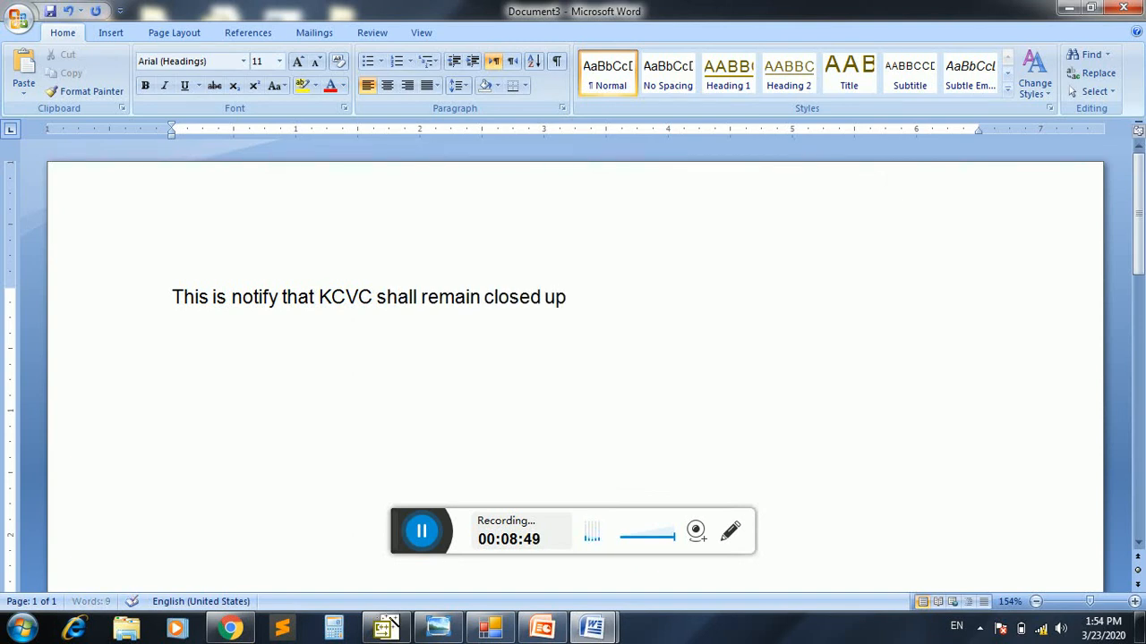
type(" to 26")
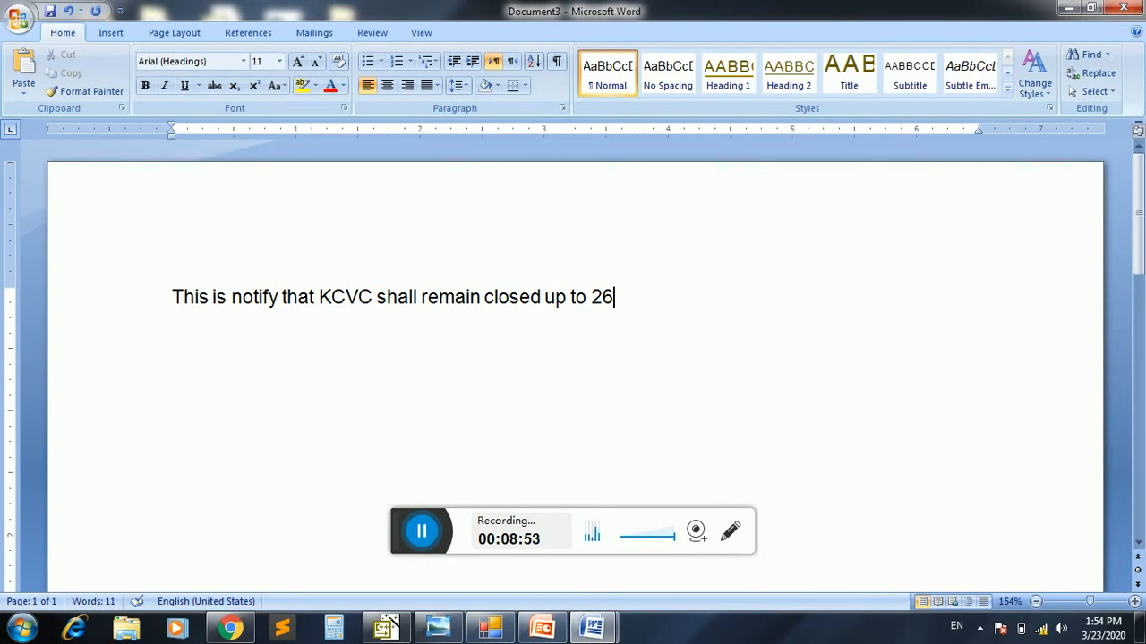
Complete the sentence in the new document with "closed up to 25-March-2020."
key("BackSpace")
type("5-March-20")
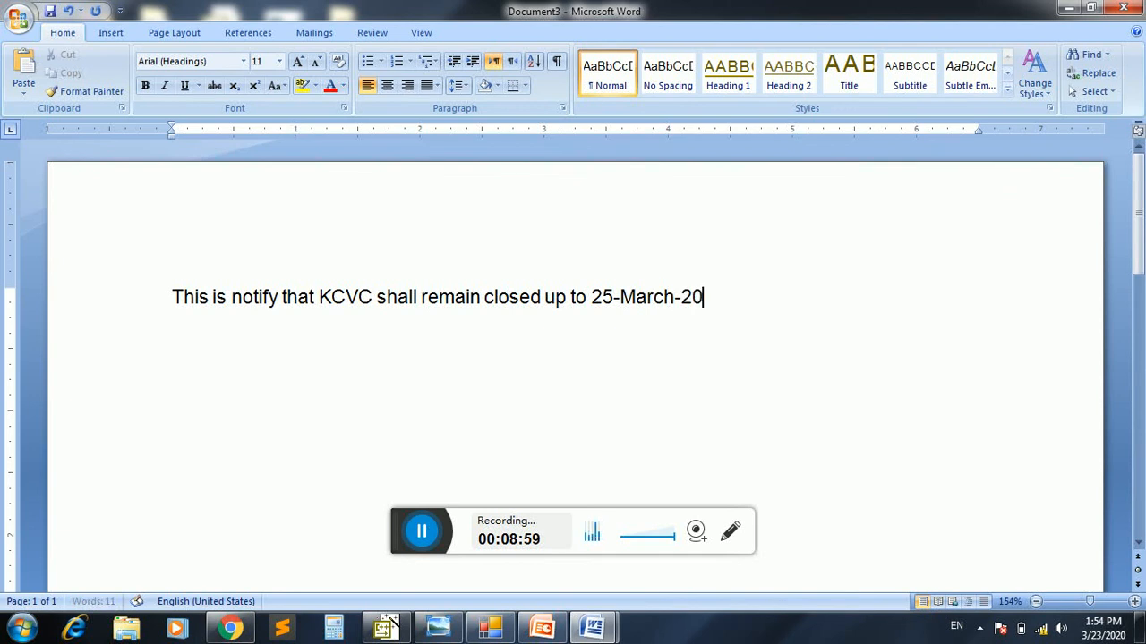
type(".")
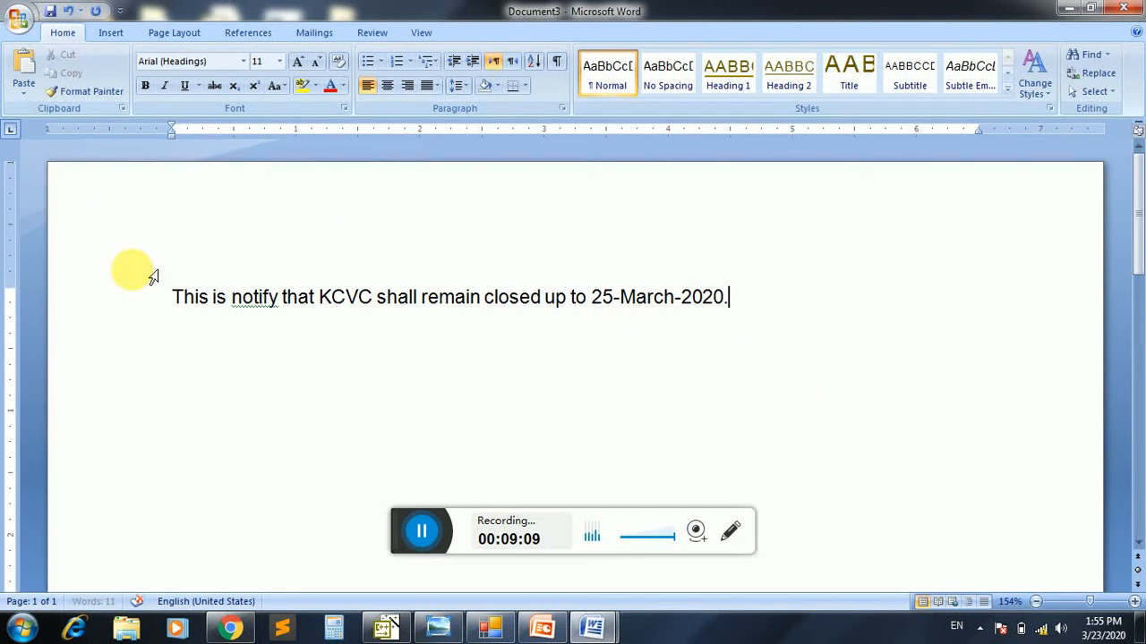
Save the new document as Notice on Local Disk (D:) and close it
key("ctrl+s")
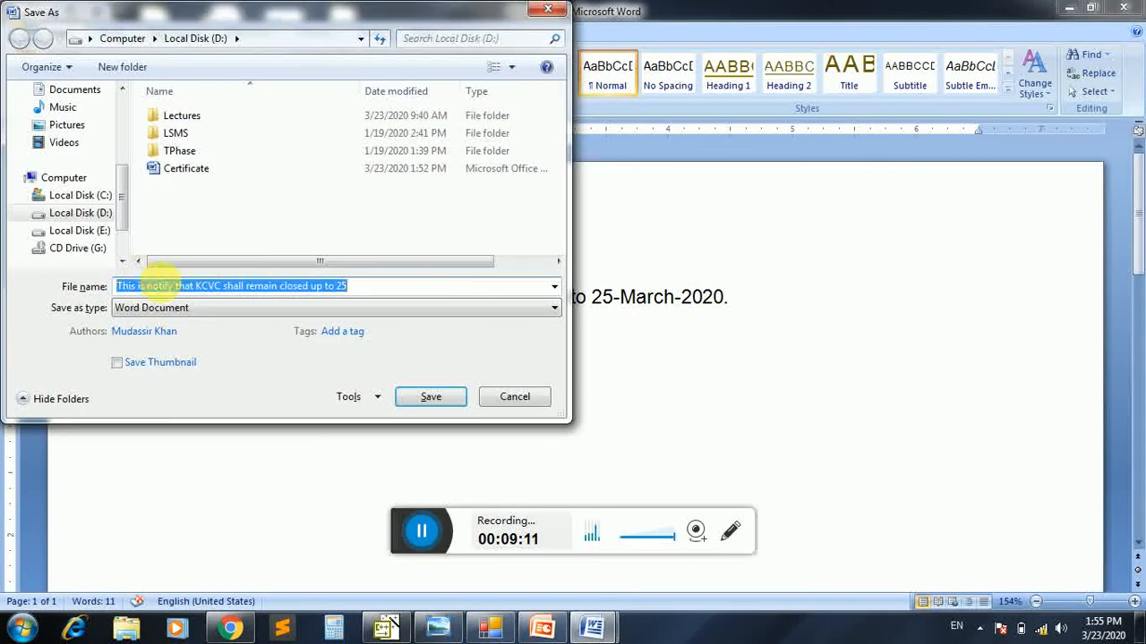
type("No")
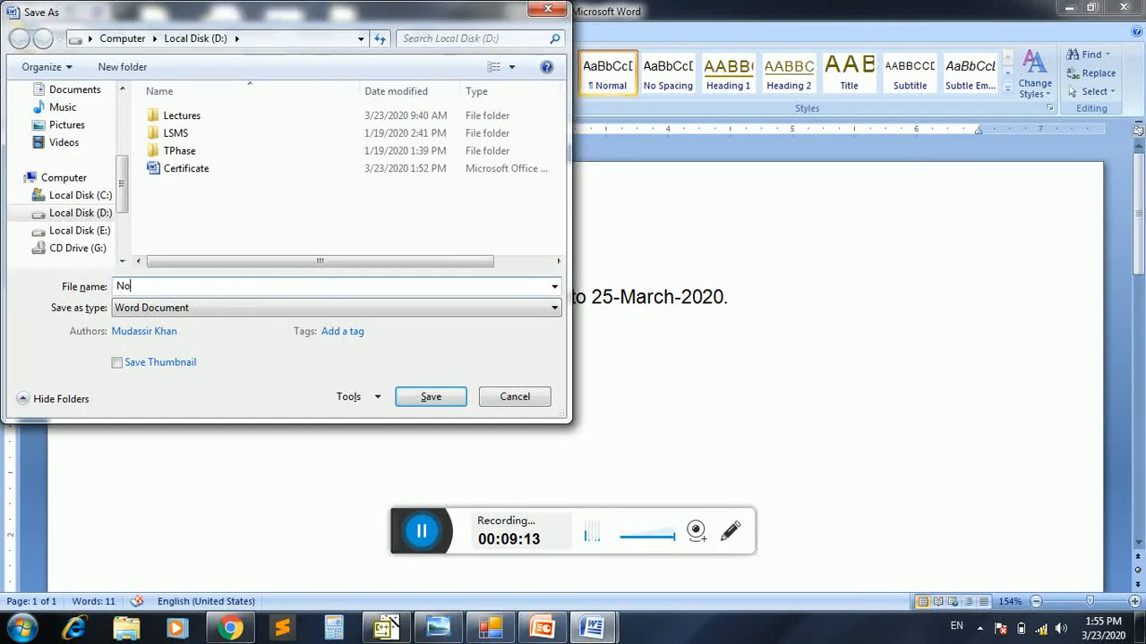
type("tice")
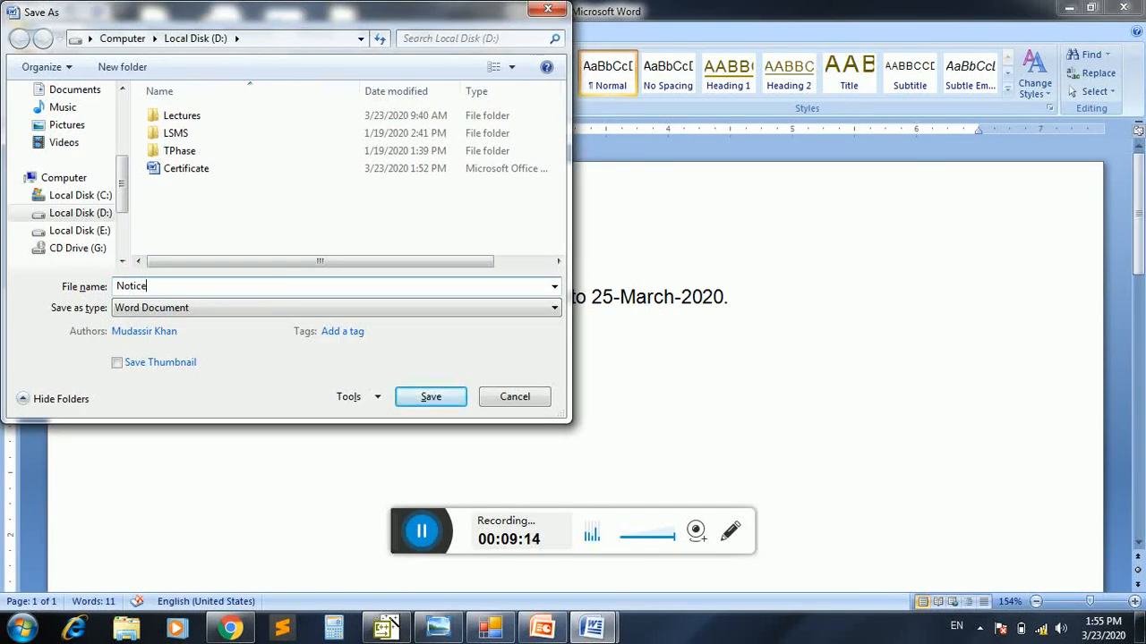
left_click(429, 395)
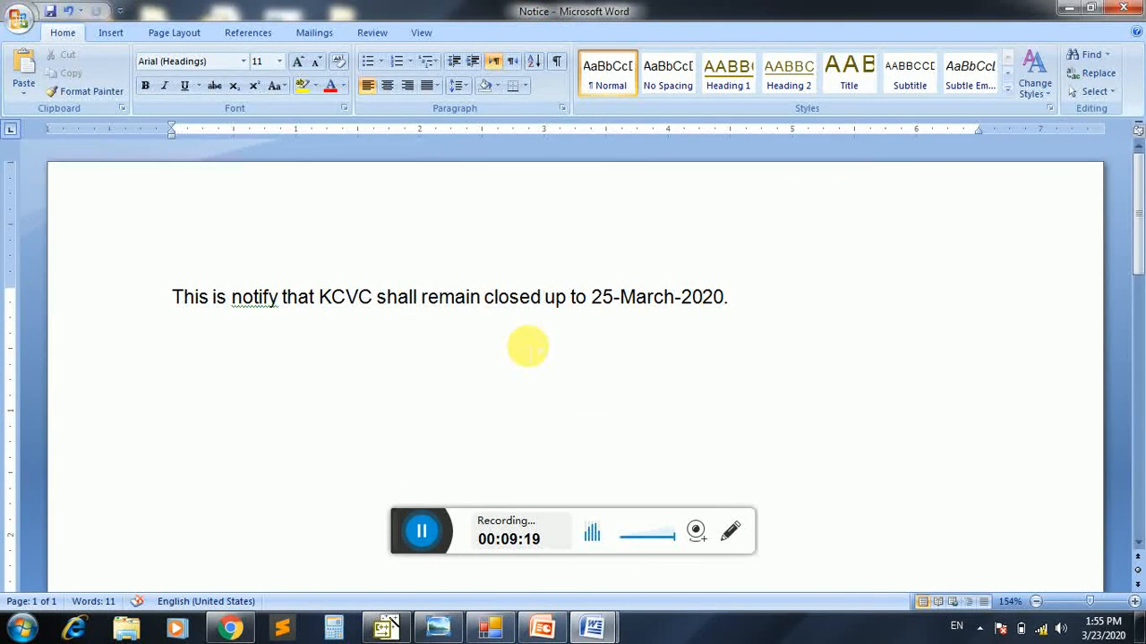
key("ctrl+w")
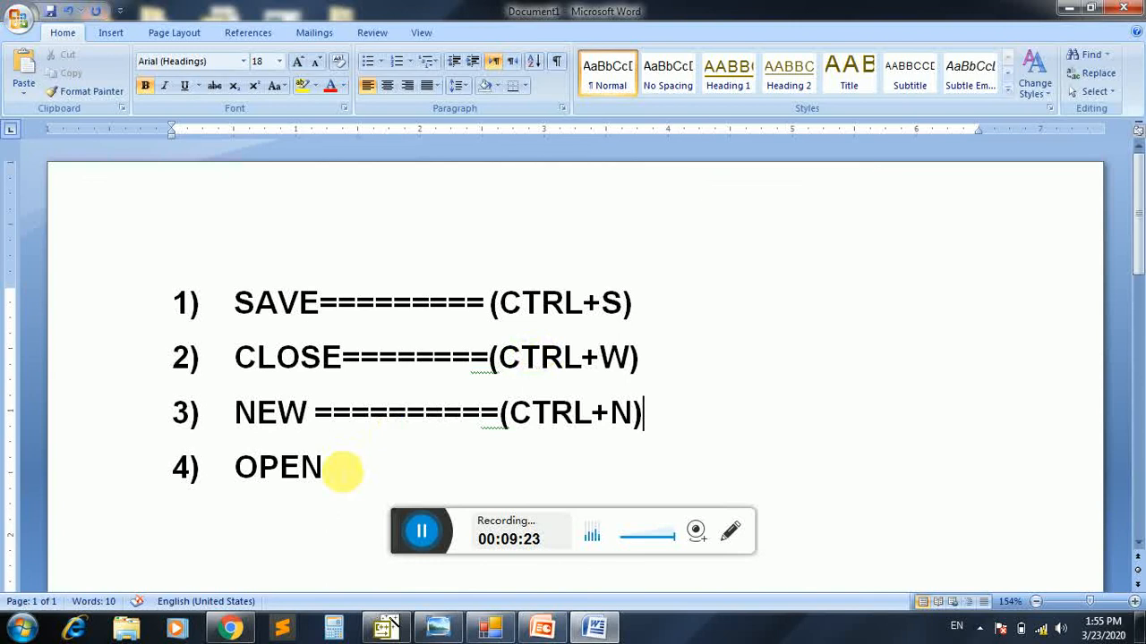
Extend the OPEN list item with a row of equals signs followed by "( CTRL+O)"
left_click(342, 468)
type("===")
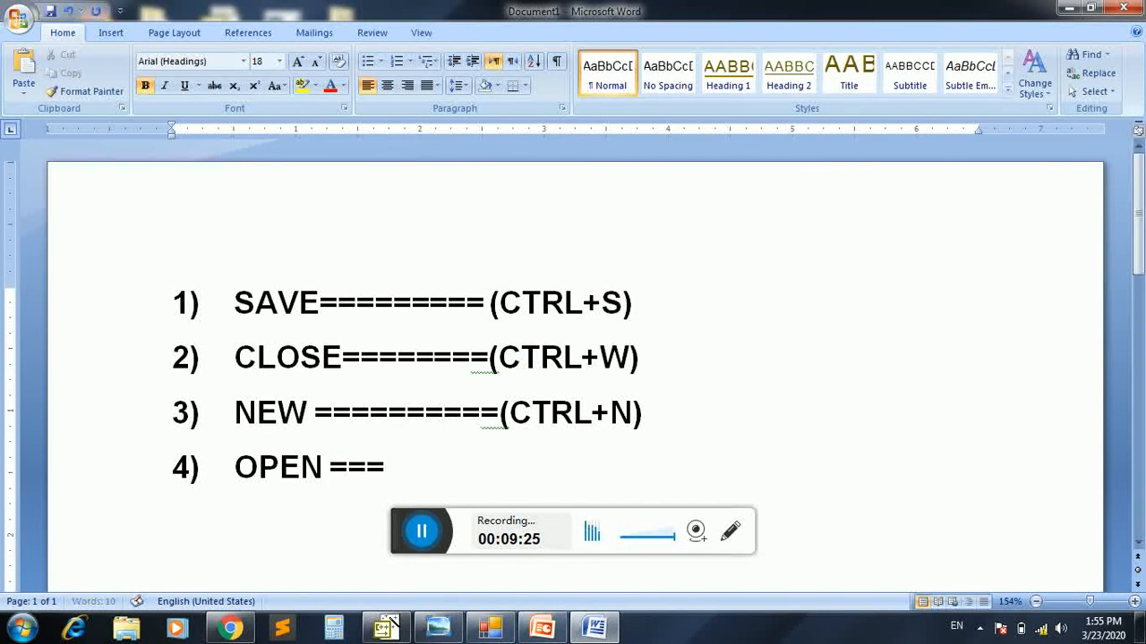
type("======(")
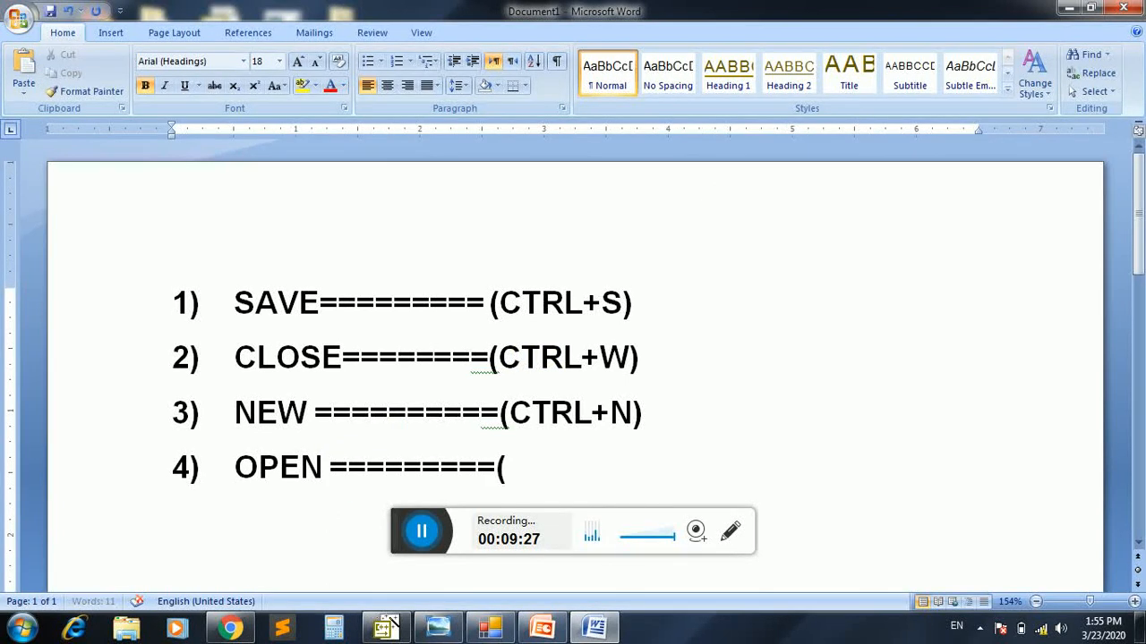
type(" CTR")
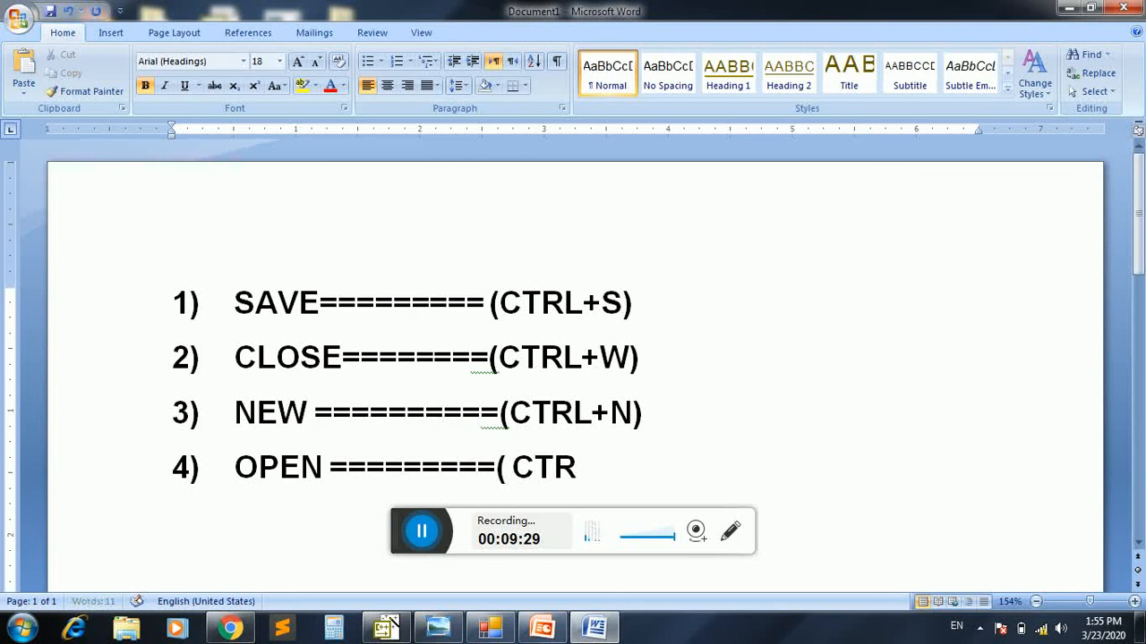
type("L+")
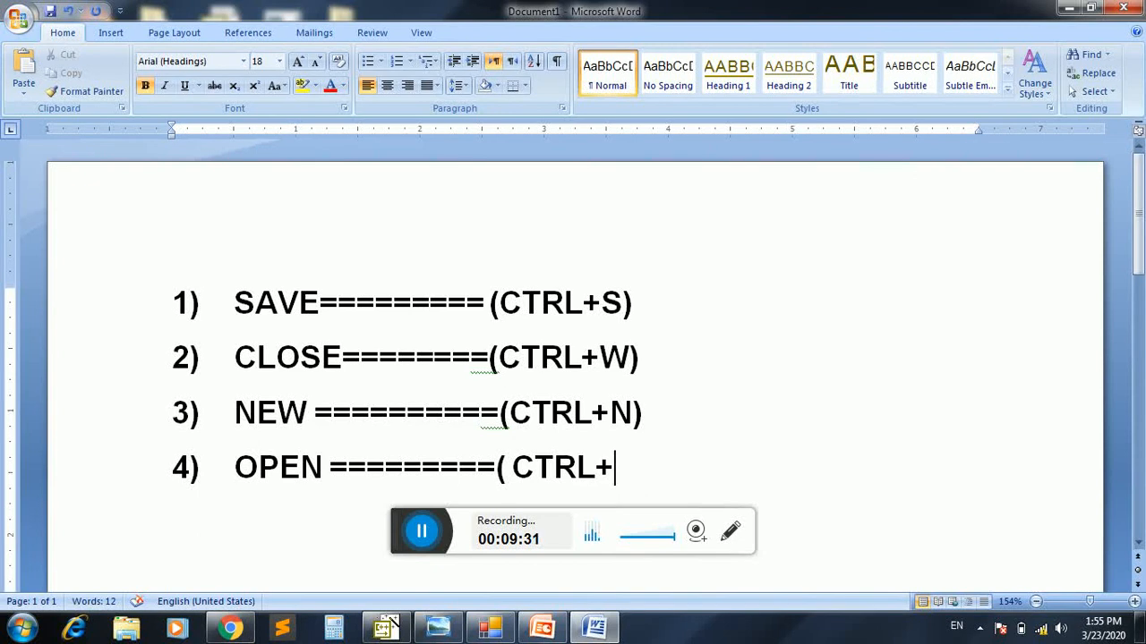
type("O)")
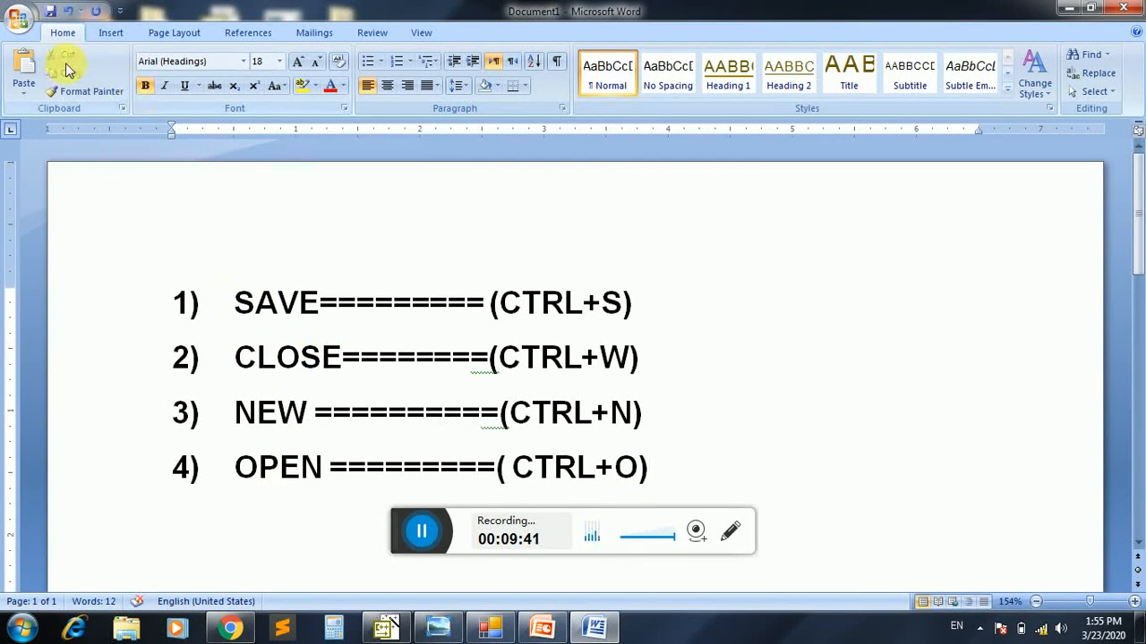
left_click(18, 17)
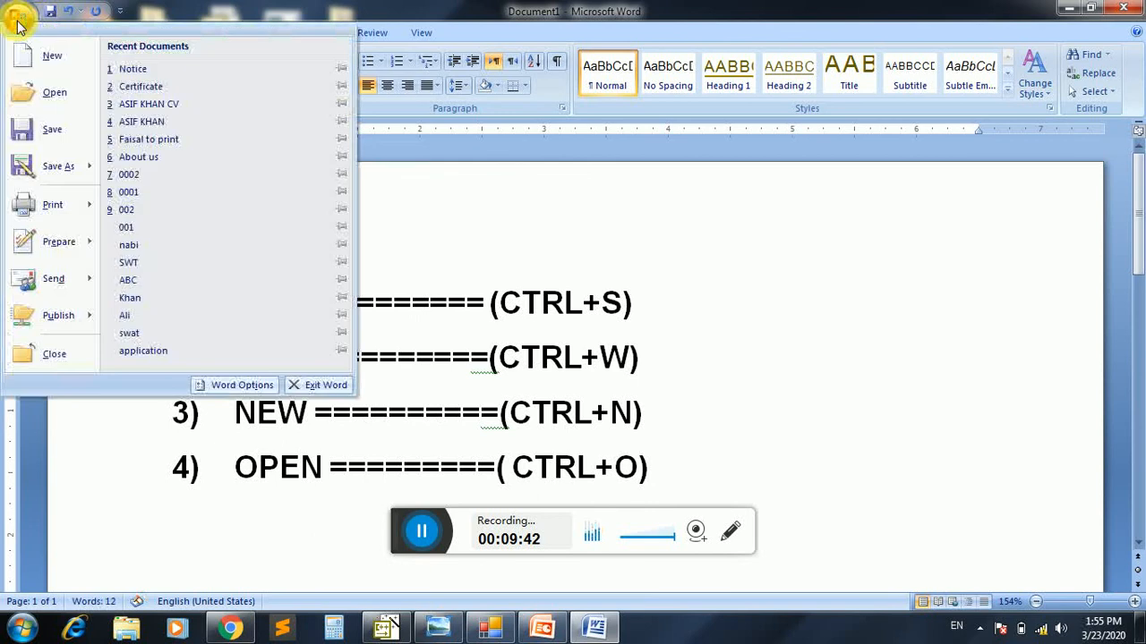
left_click(41, 93)
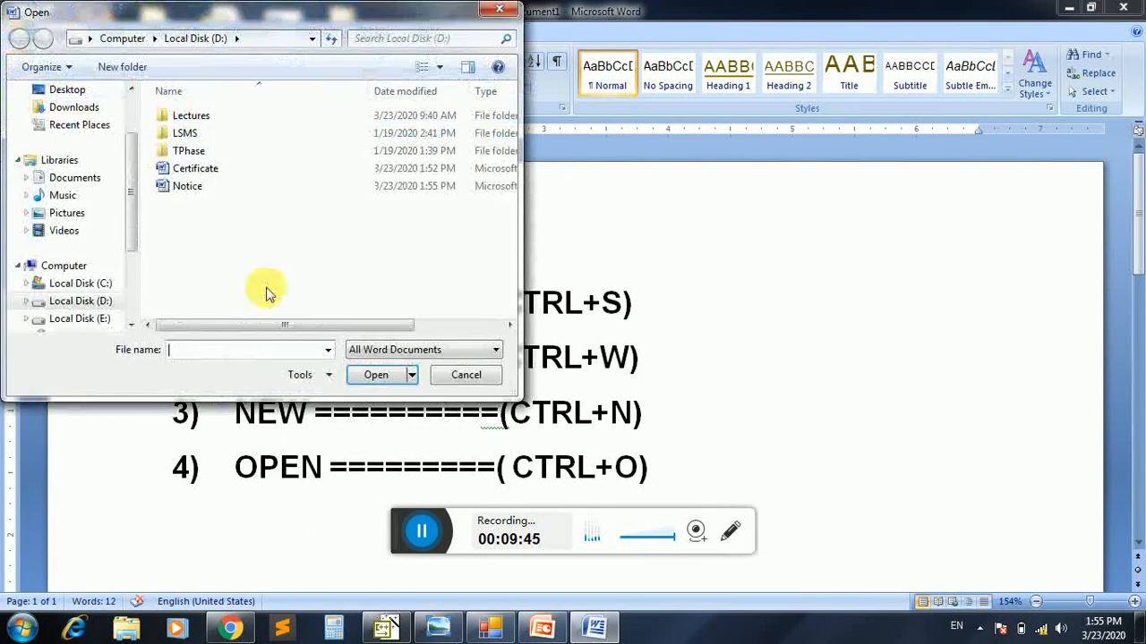
left_click(453, 376)
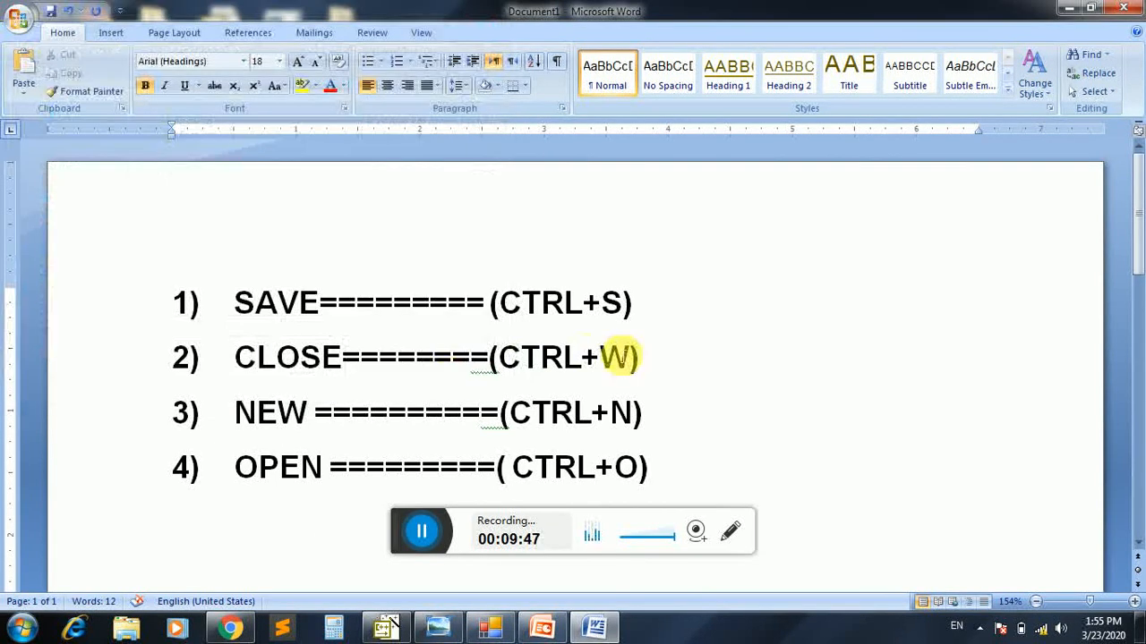
Open the Certificate document from Local Disk (D:) to view it, and close it again
key("ctrl+o")
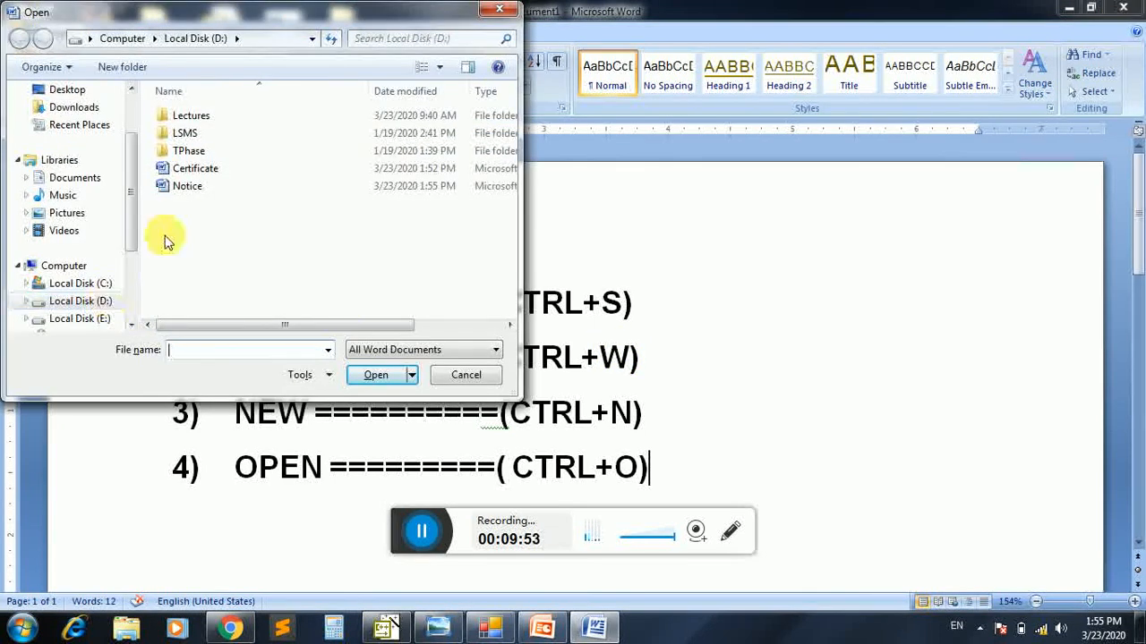
left_click(211, 170)
left_click(202, 185)
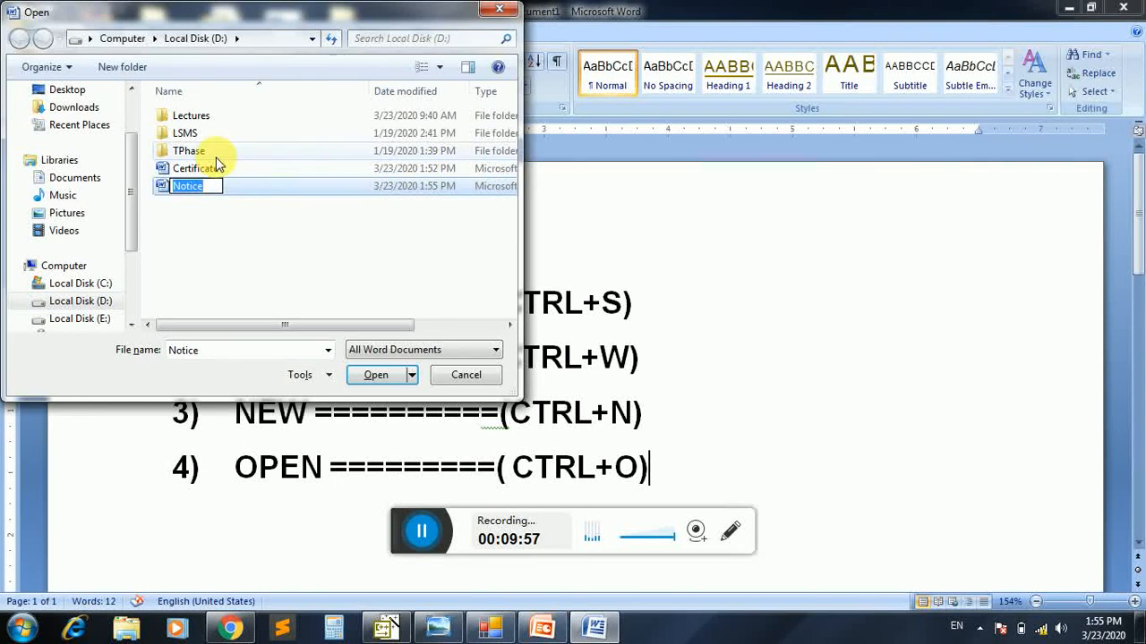
left_click(216, 166)
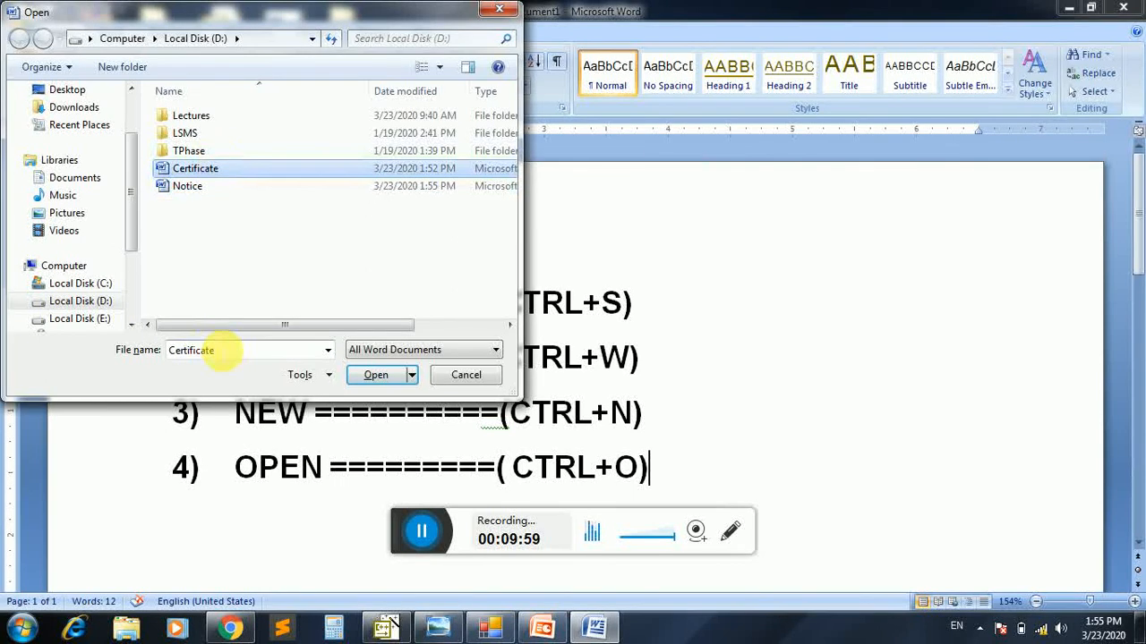
left_click(372, 381)
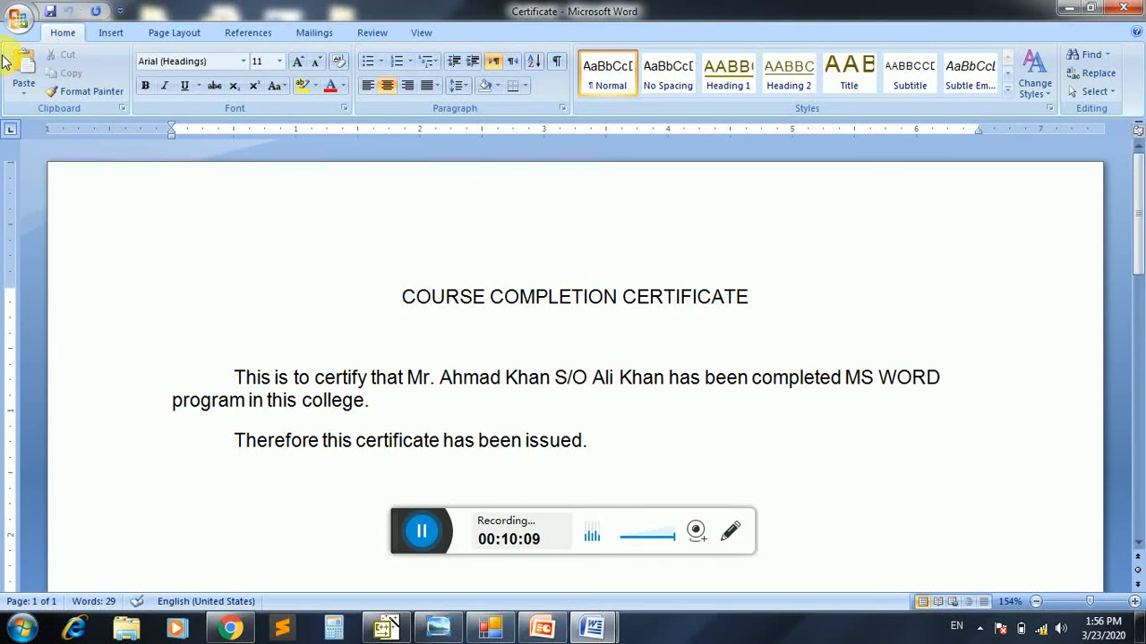
left_click(18, 14)
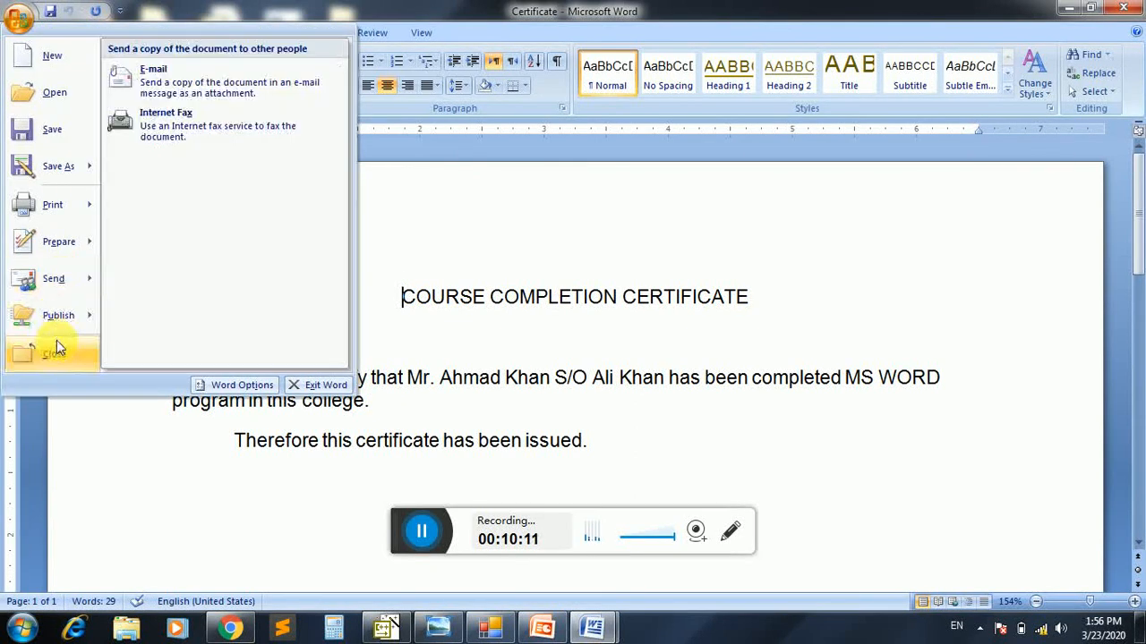
left_click(53, 354)
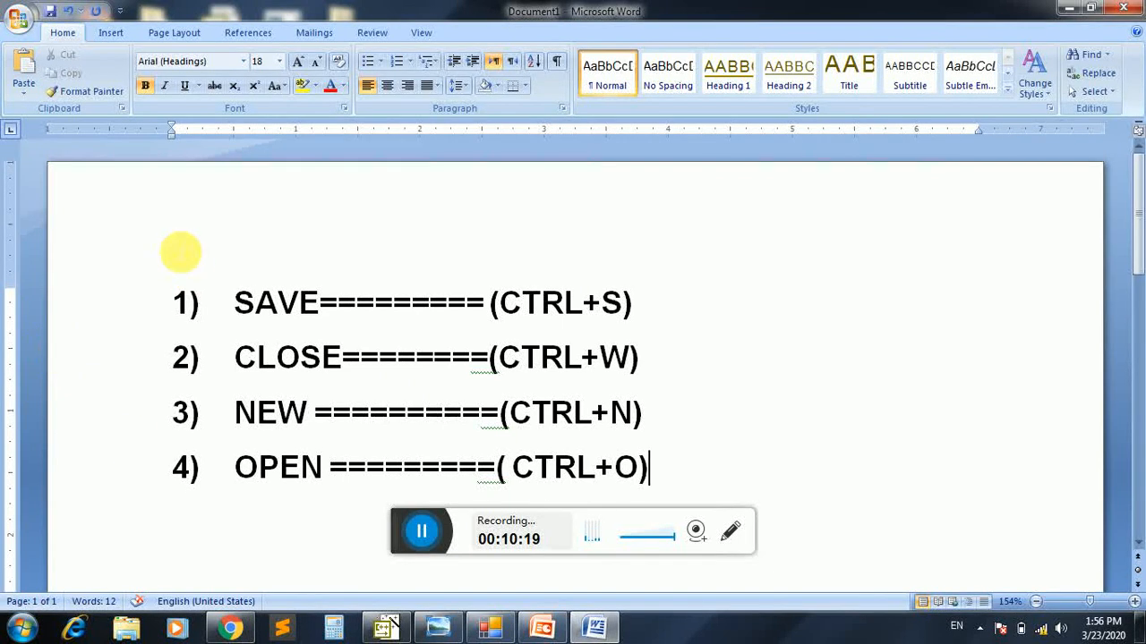
Try to open About us from the recent documents
left_click(19, 20)
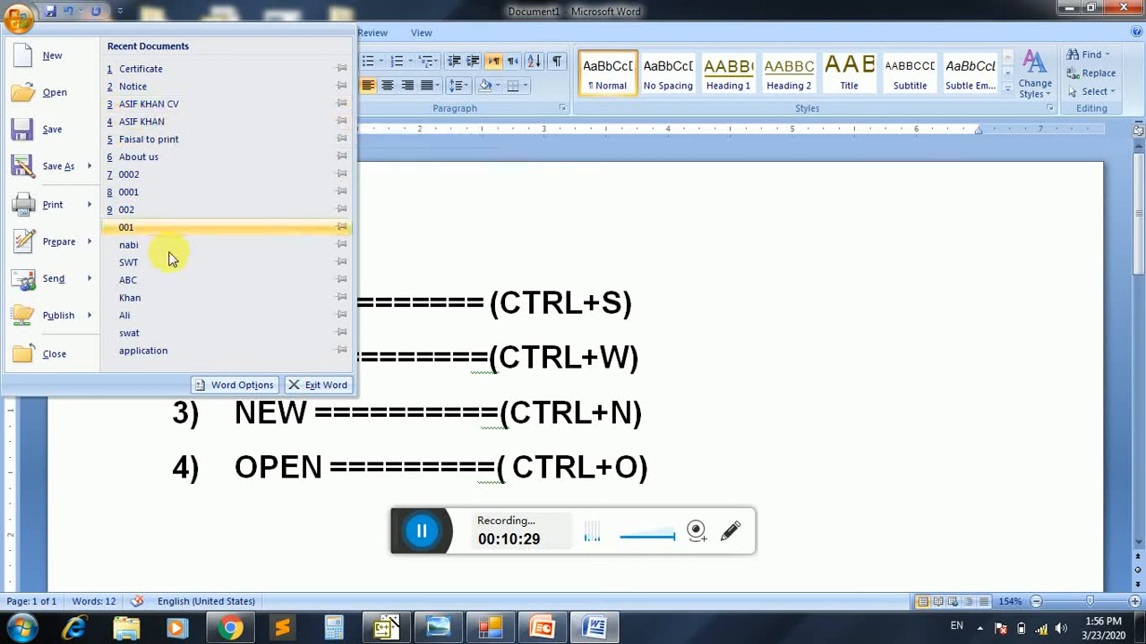
left_click(165, 161)
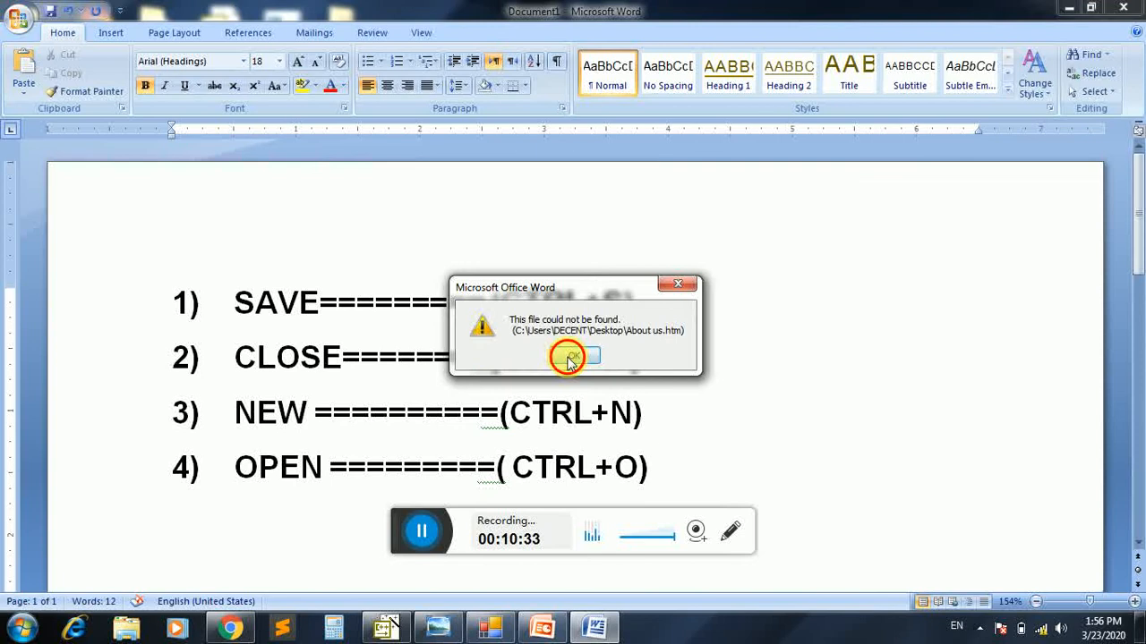
left_click(569, 358)
Open Notice from the recent documents to view it, and close it again
left_click(20, 20)
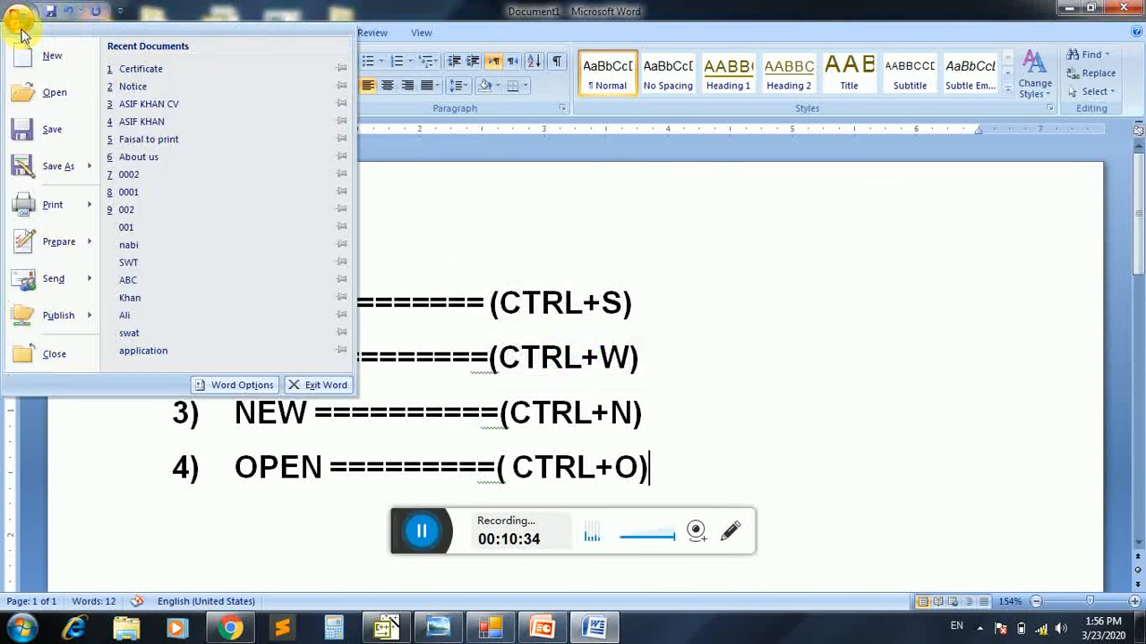
left_click(166, 86)
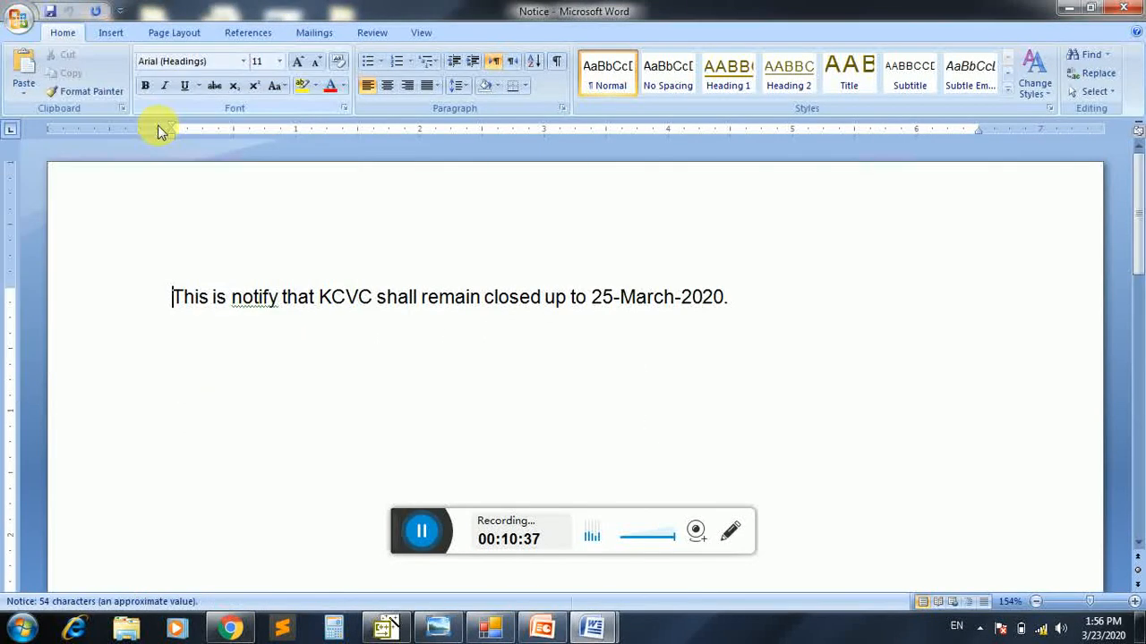
key("ctrl+w")
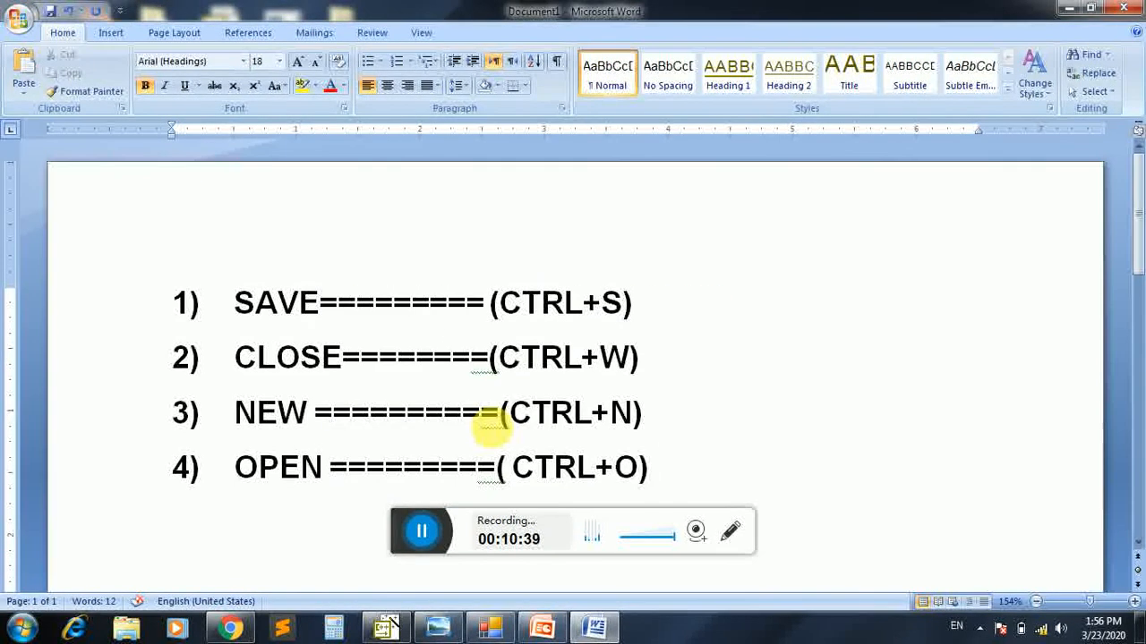